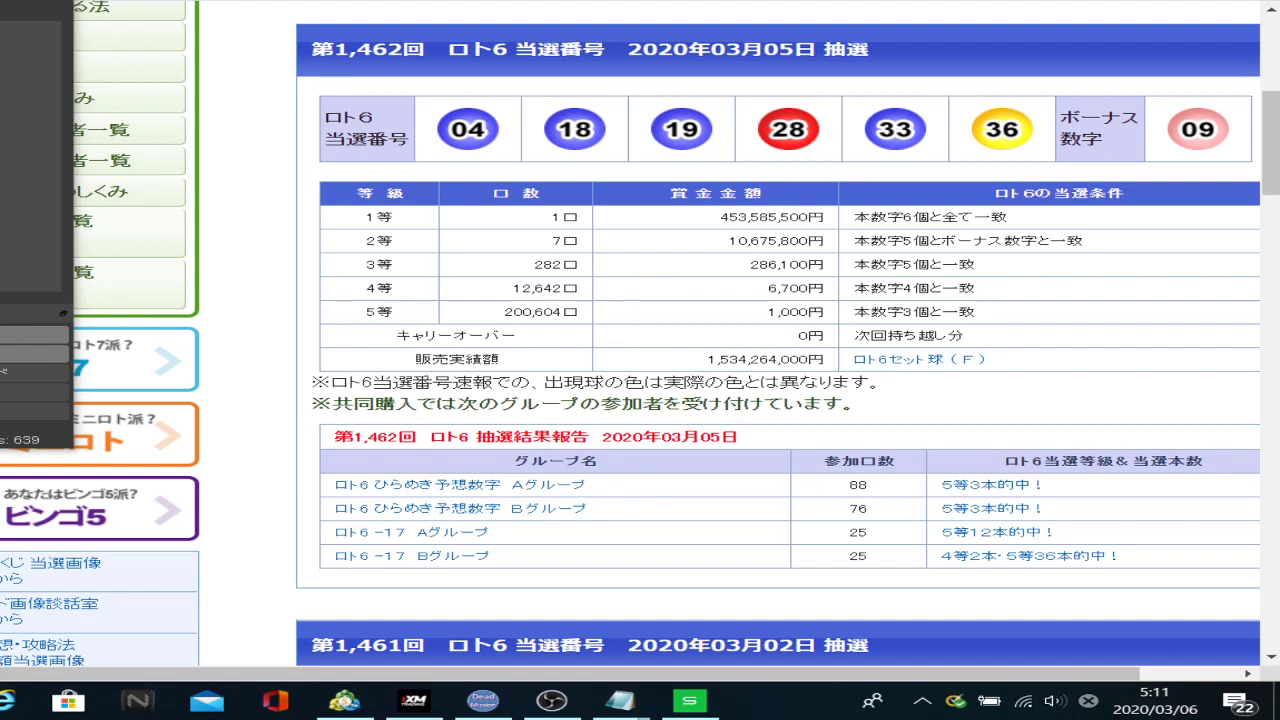
Switch to the 1462回ロト6結果20200306.xlsx workbook and enter 4, 18, 19, 28, 33 and 36 in F16:K16 for draw 1462.
left_click(680, 705)
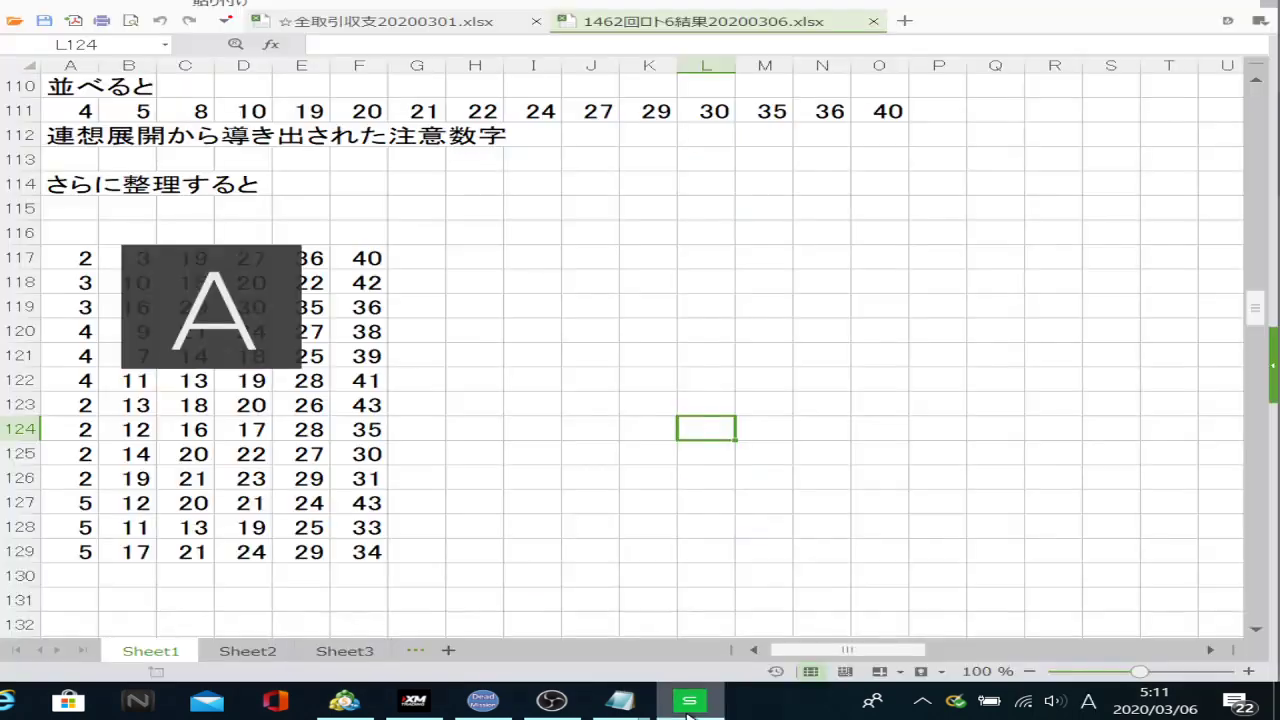
left_click_drag(400, 366, 404, 385)
scroll(404, 402, "up", 20)
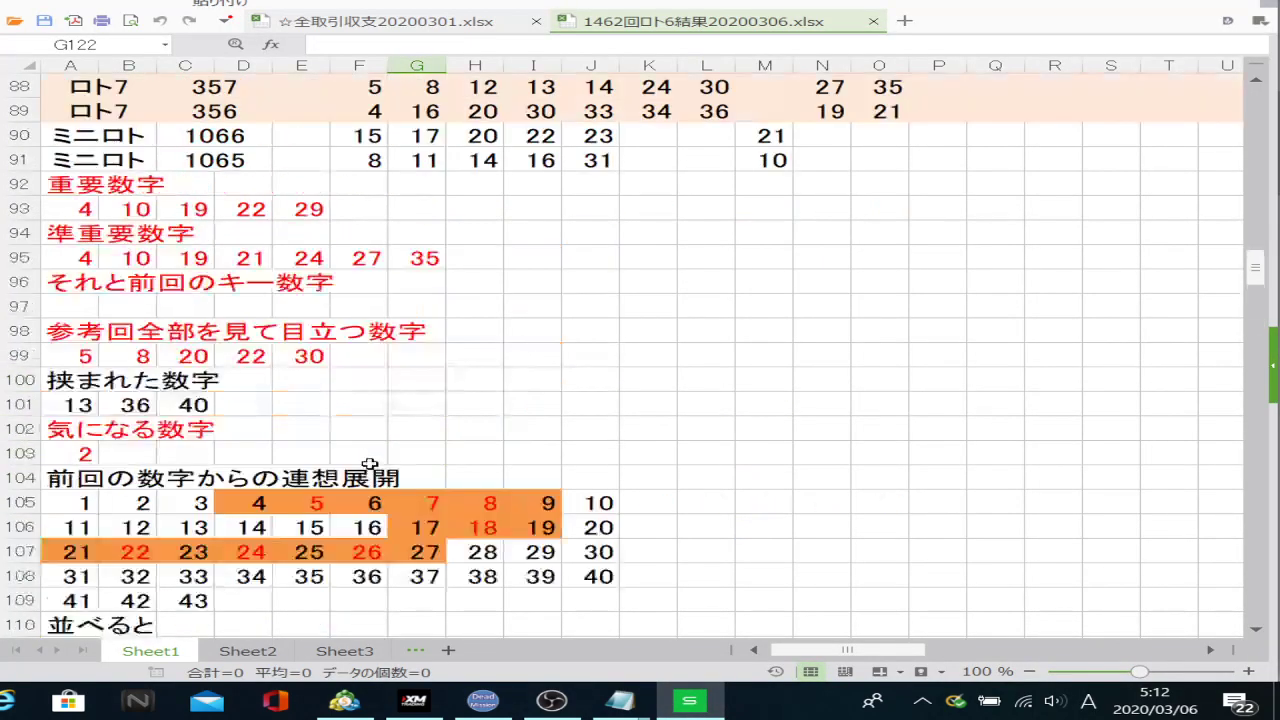
scroll(398, 521, "up", 17)
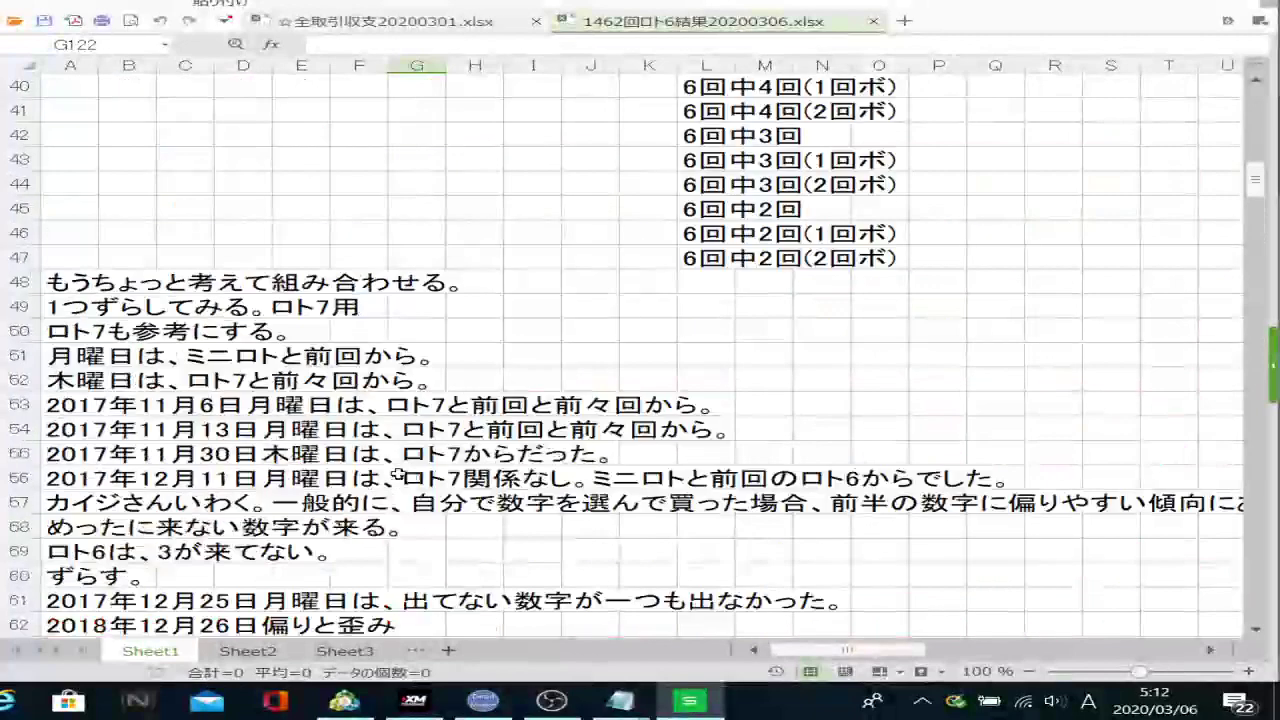
left_click(375, 455)
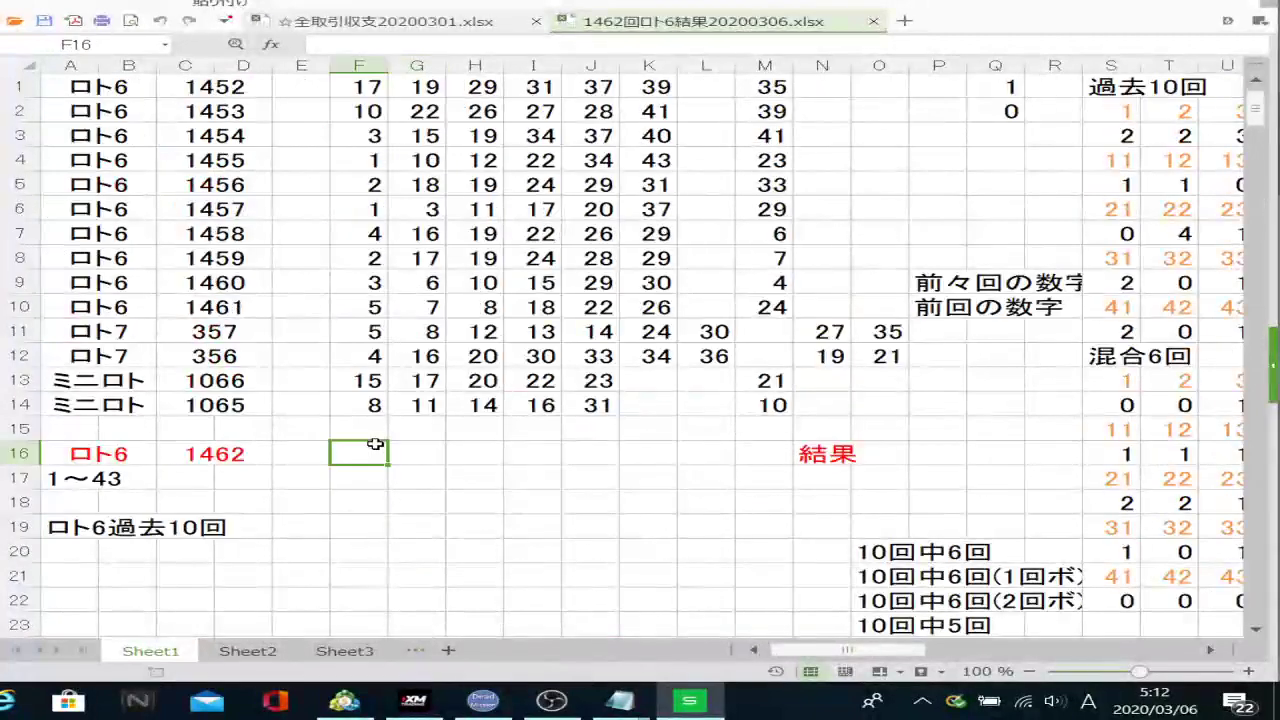
type("4")
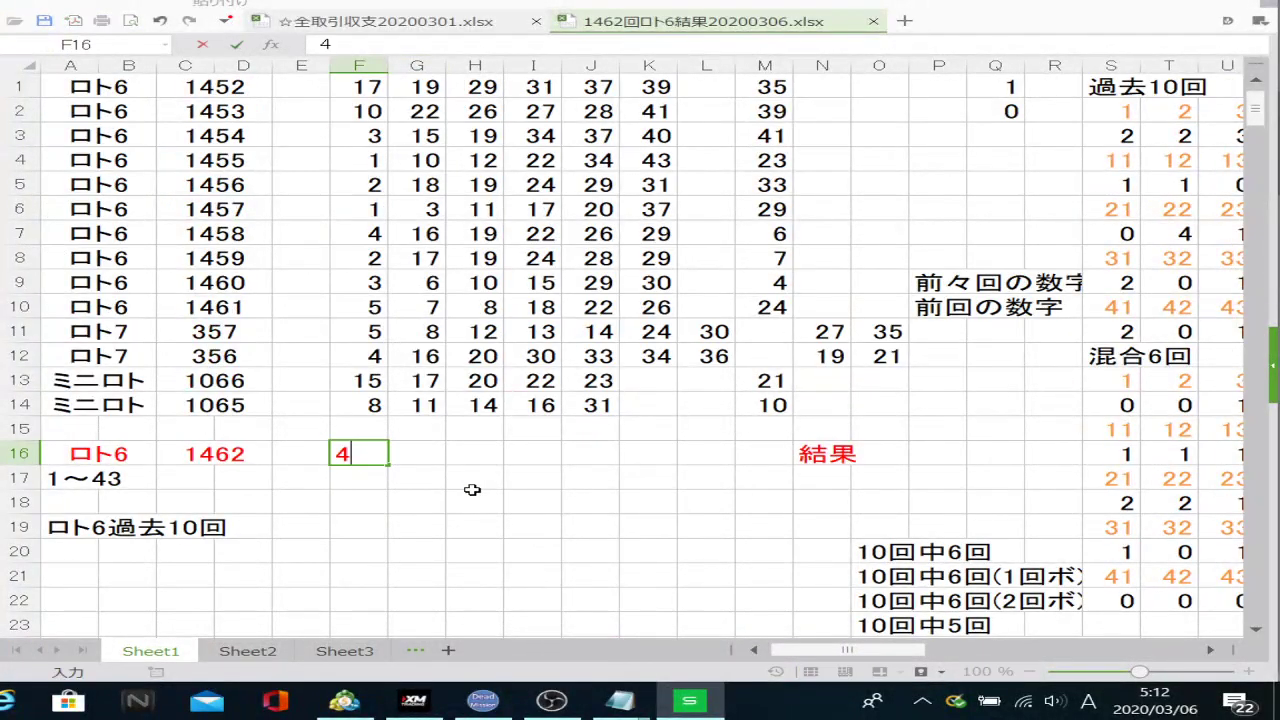
key("Tab")
type("18")
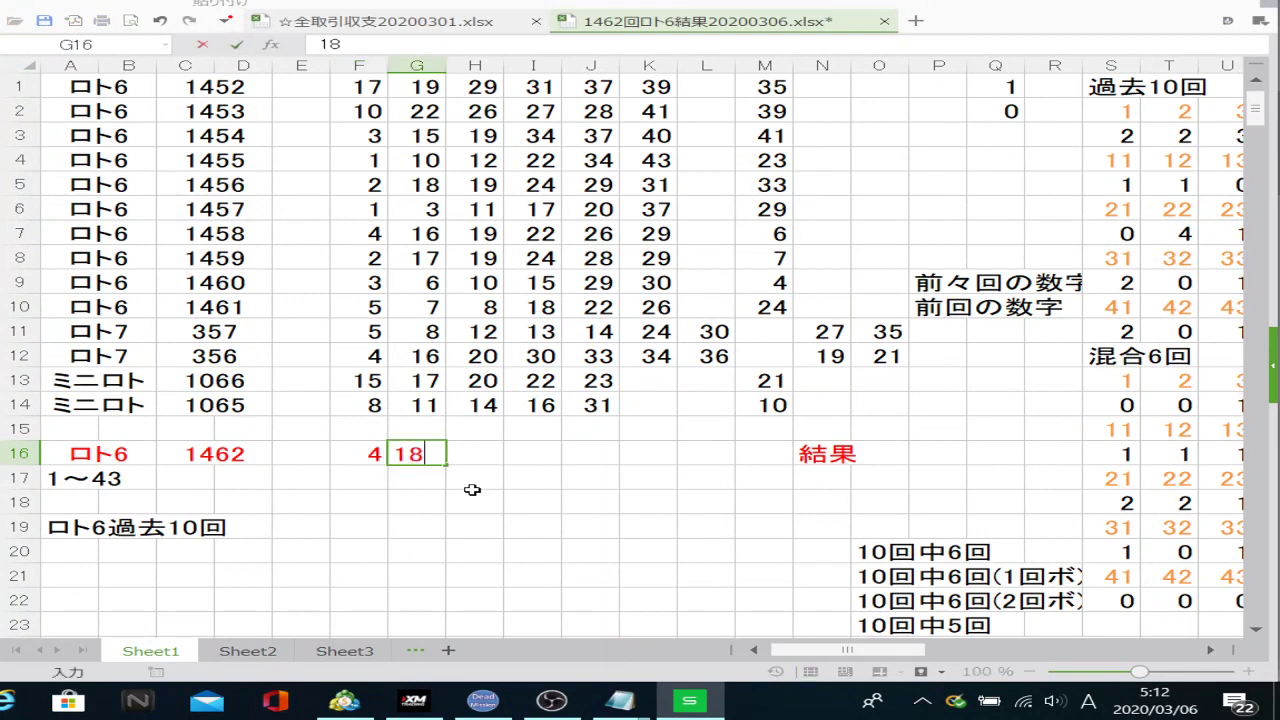
key("Tab")
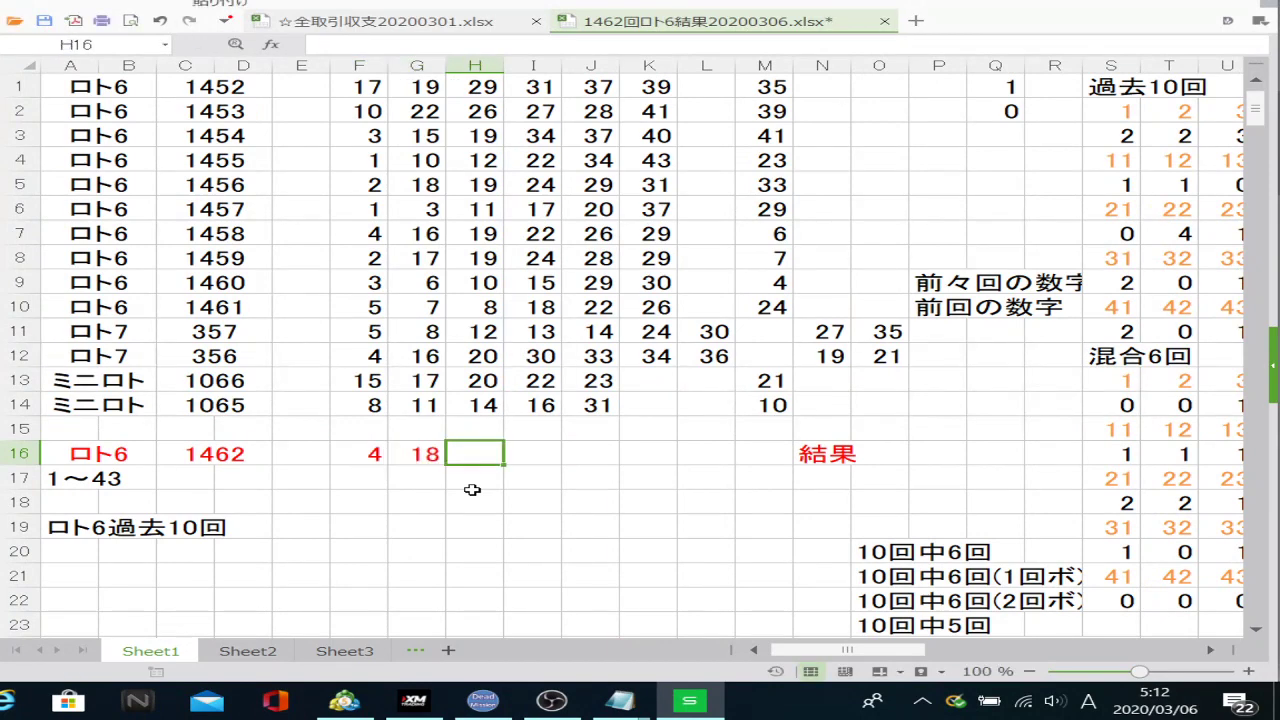
type("19")
key("Tab")
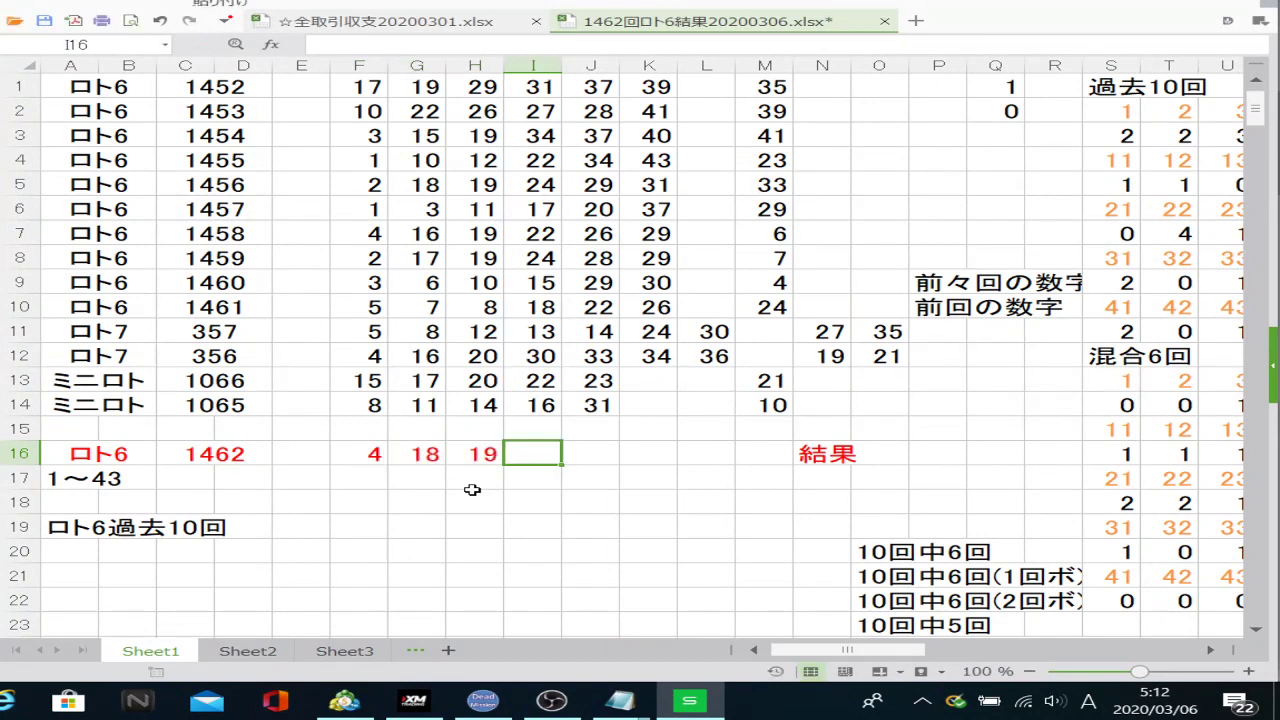
type("28")
key("Tab")
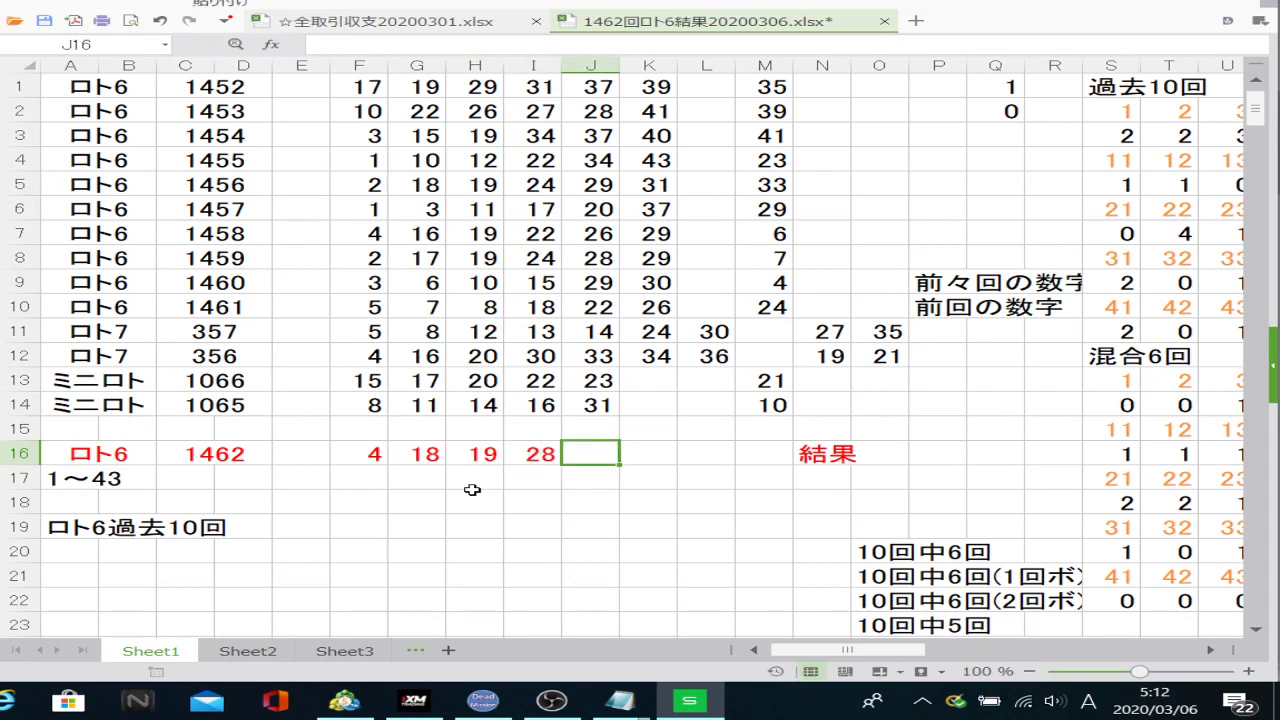
type("33")
key("Tab")
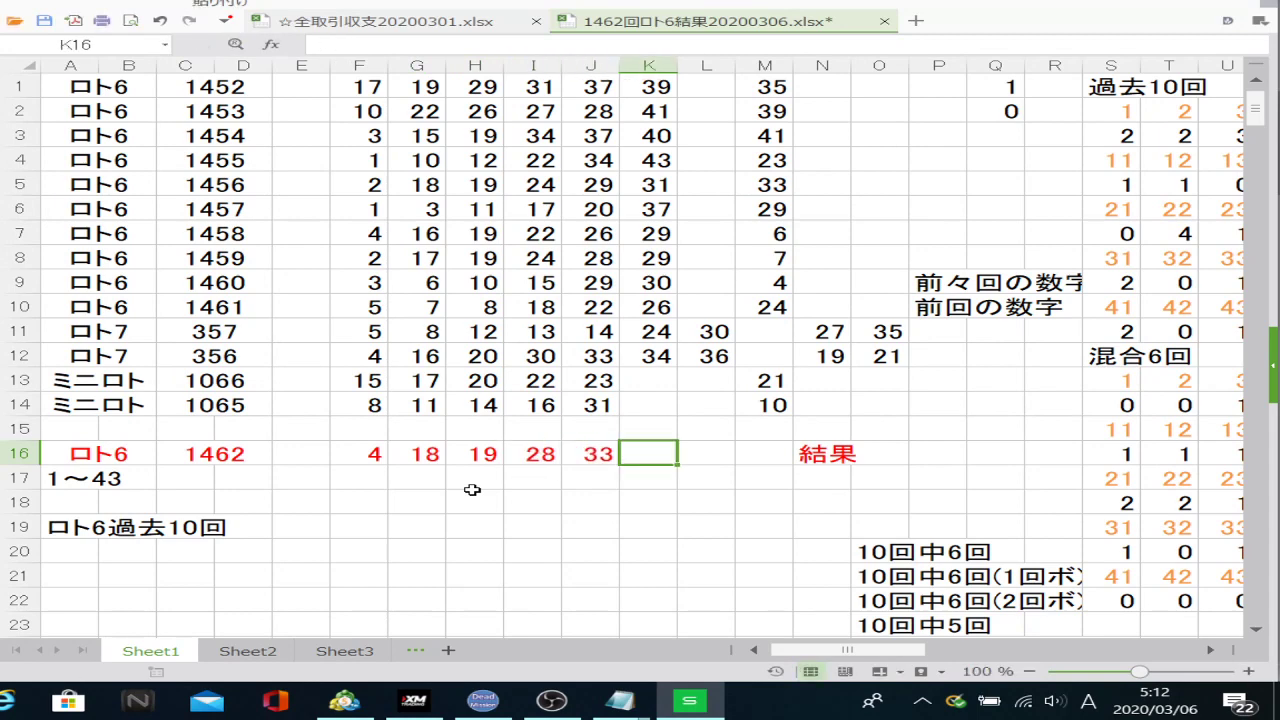
type("36")
key("Tab")
Enter the bonus number 9 in cell M16 of the draw 1462 row and save the workbook.
key("Tab")
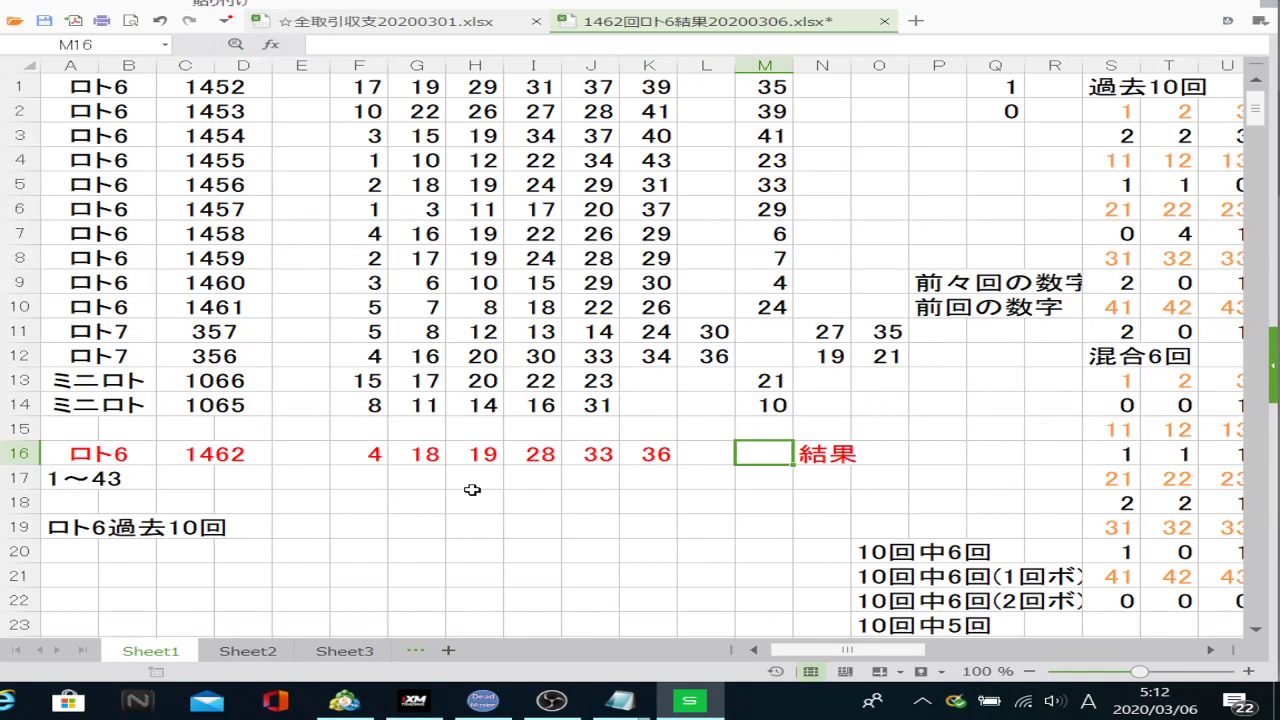
type("9")
key("Return")
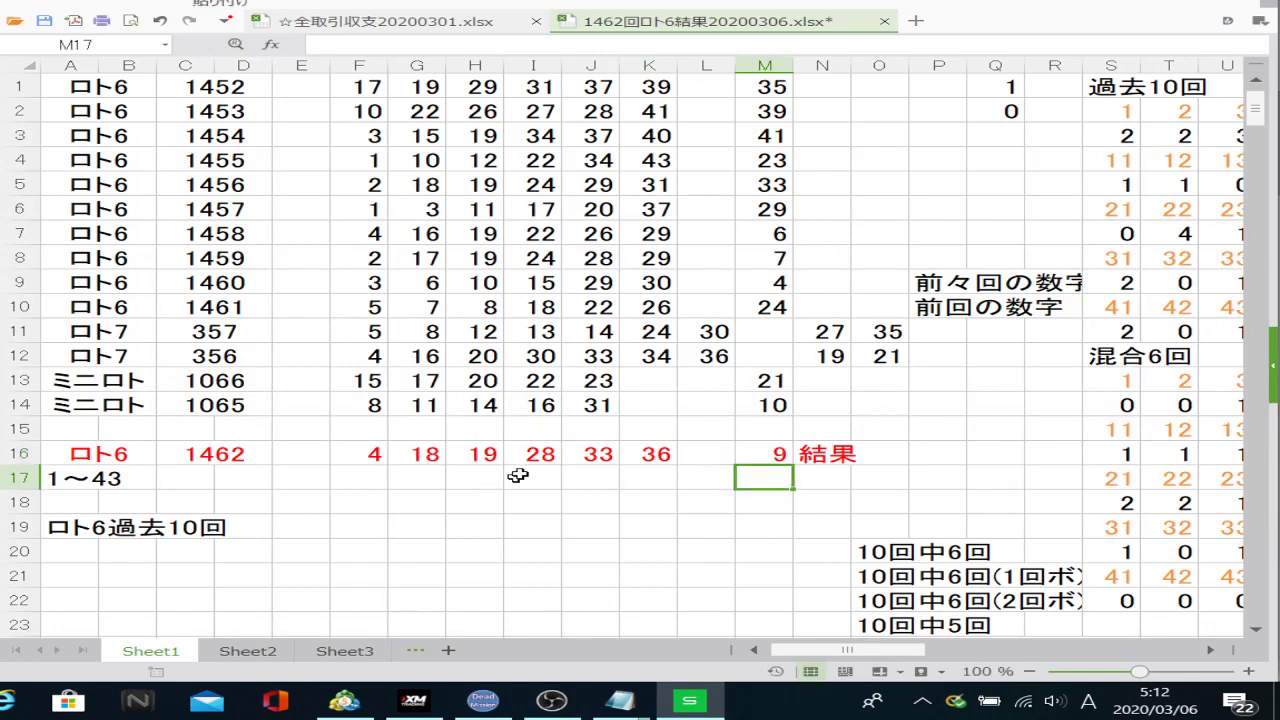
left_click(44, 20)
Copy the draw 1462 result row A16:N16 and paste it into row 116, directly above the predicted number combinations.
left_click_drag(820, 455, 47, 453)
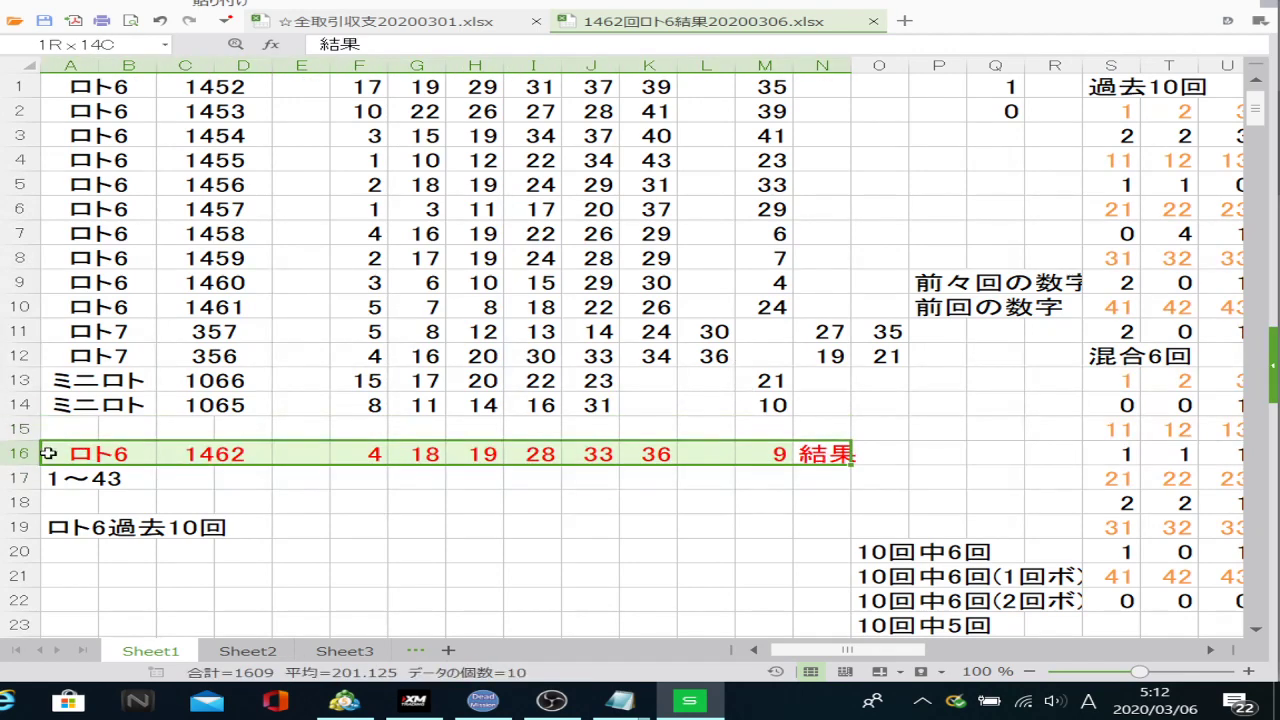
right_click(47, 453)
left_click(213, 90)
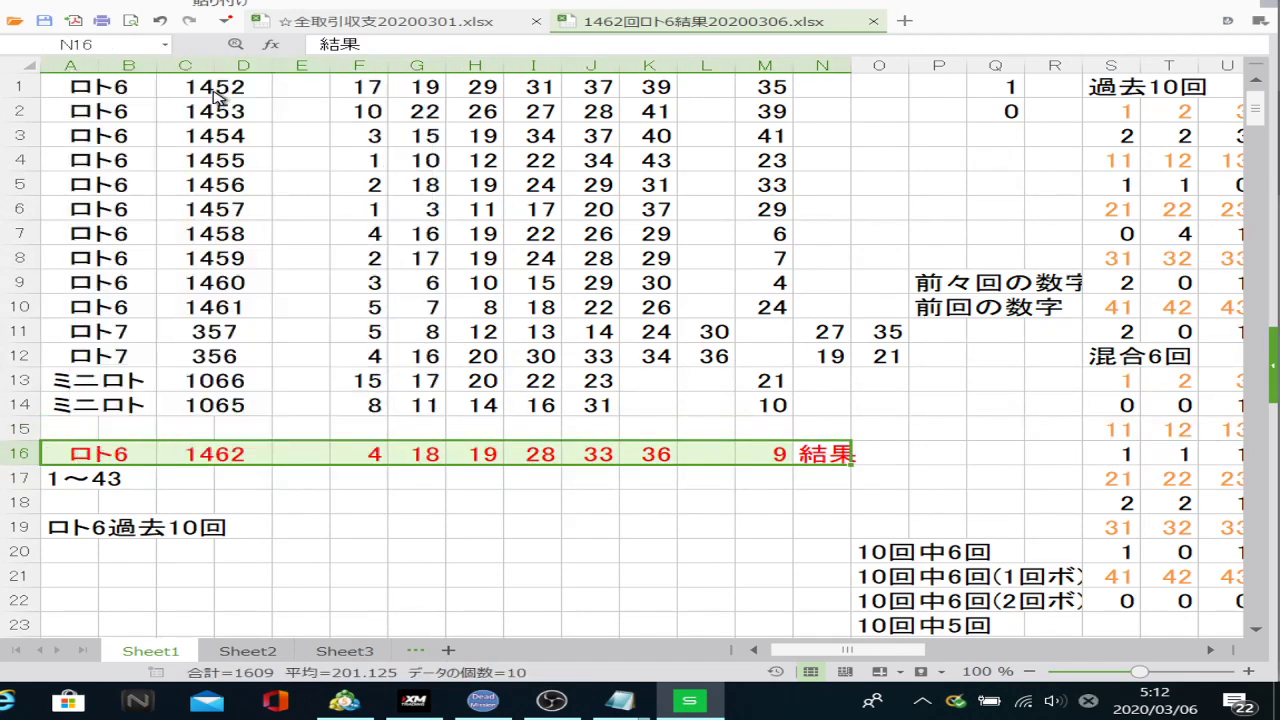
scroll(337, 414, "down", 20)
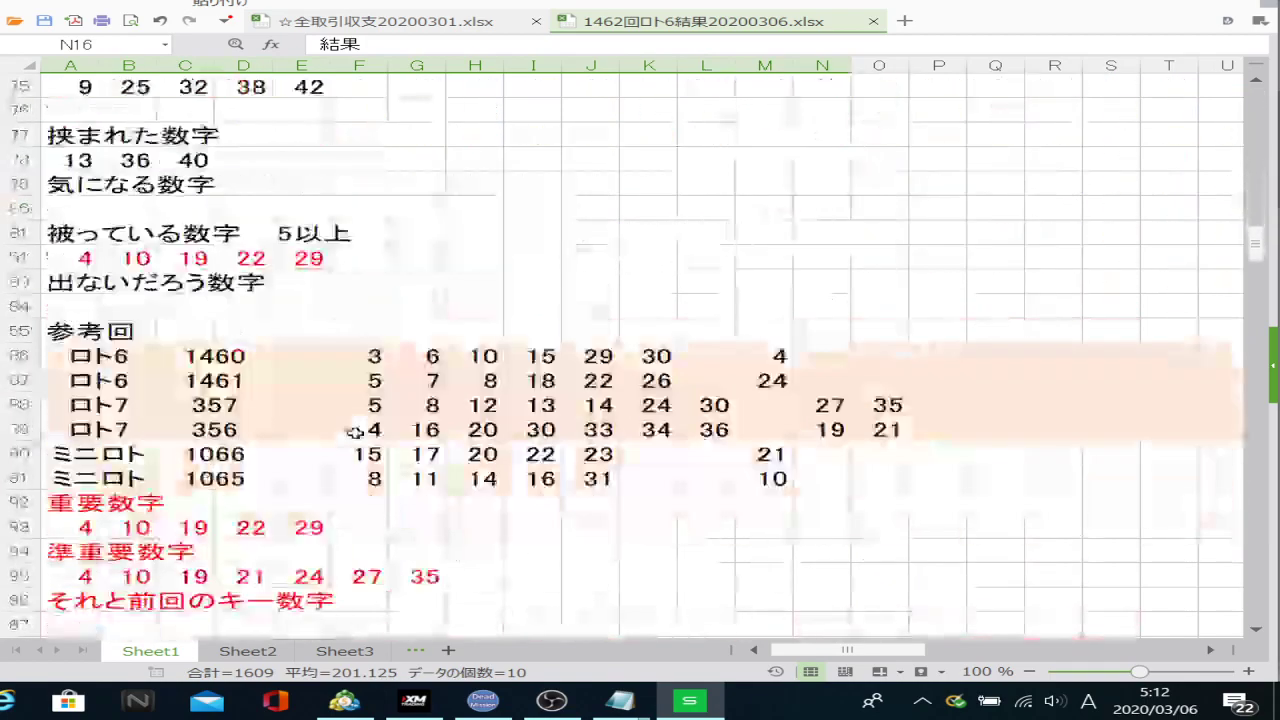
scroll(355, 432, "down", 12)
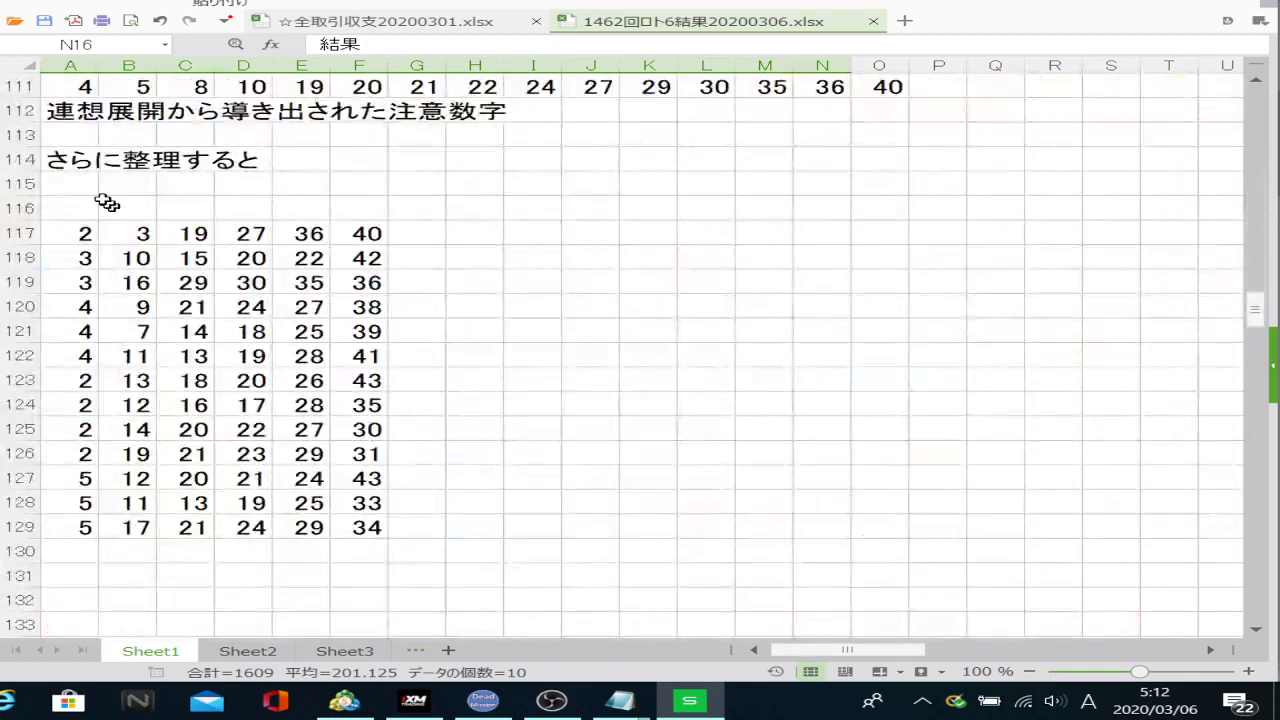
right_click(86, 207)
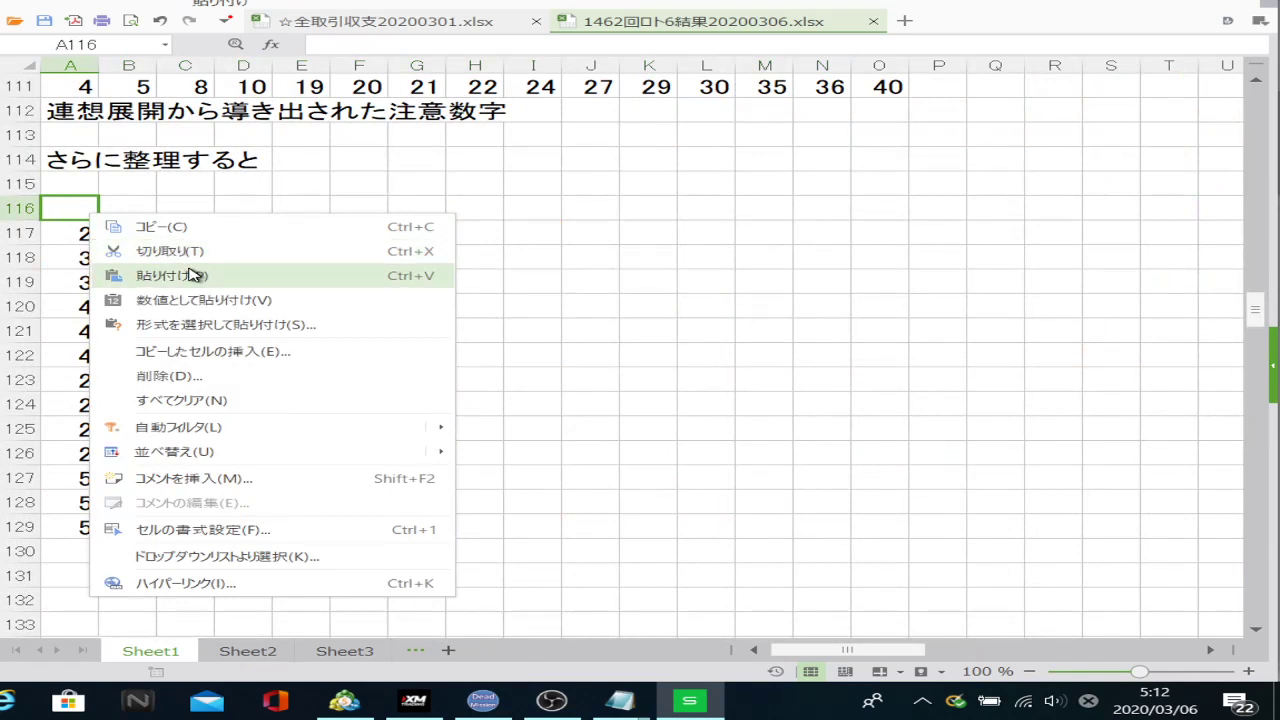
left_click(192, 275)
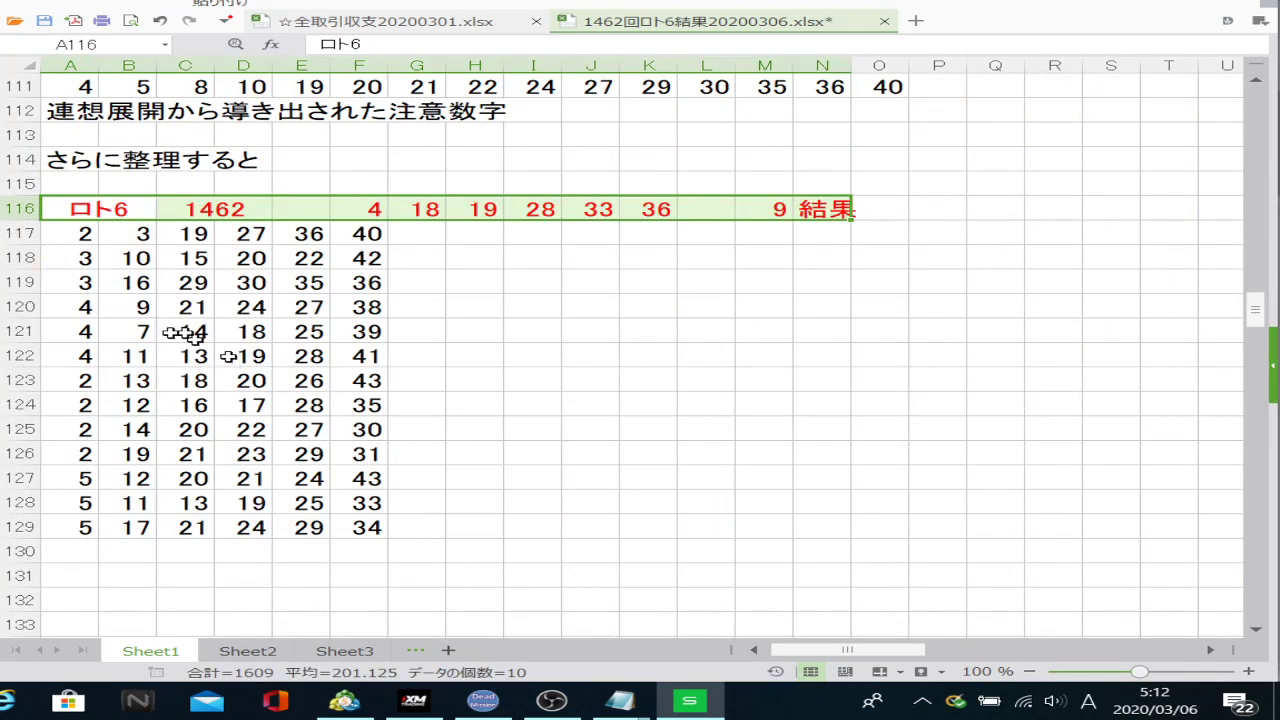
Fill cells A120:A122, C123, D128, B126, C117 and E123 of the prediction table with yellow.
left_click_drag(94, 306, 91, 358)
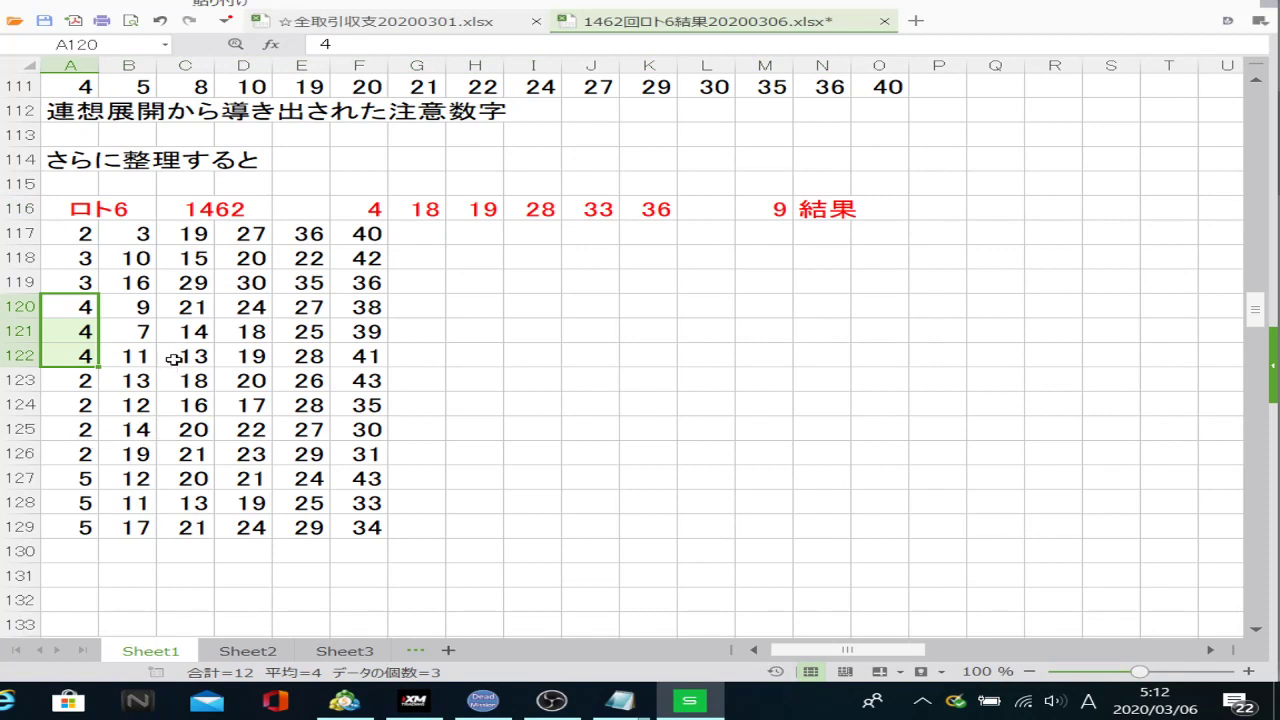
left_click(197, 381, "ctrl")
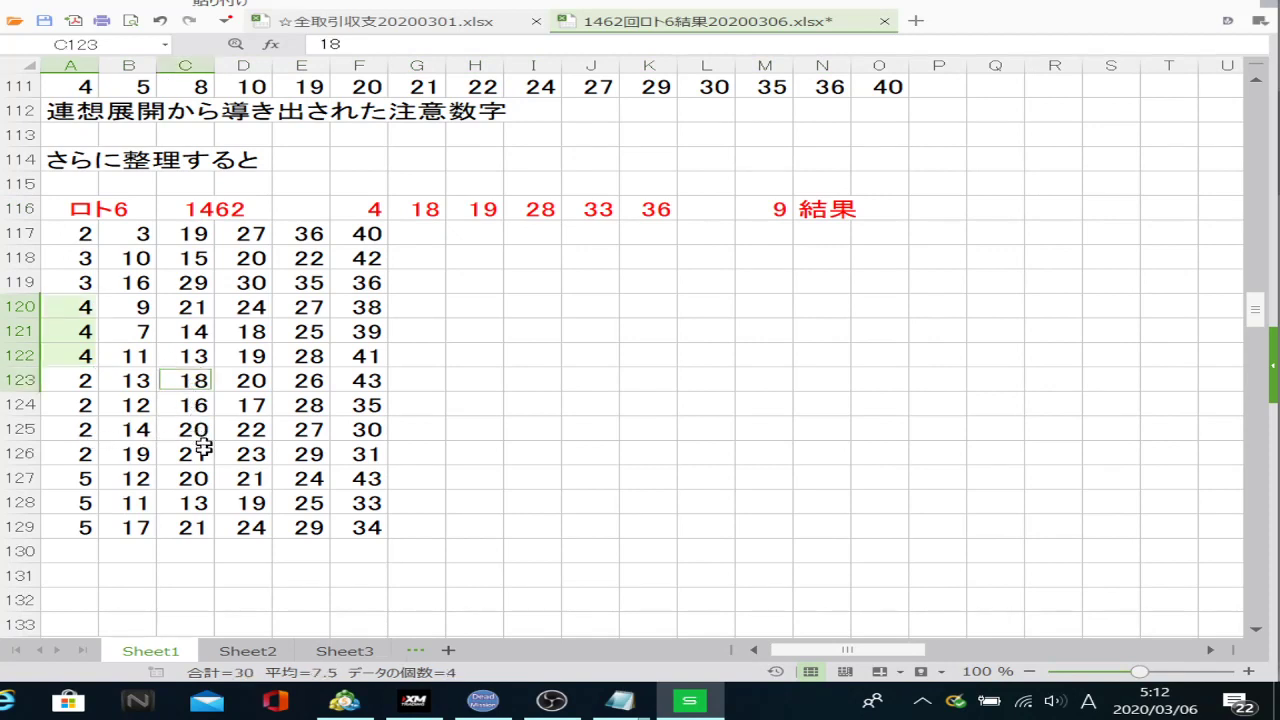
left_click(237, 505, "ctrl")
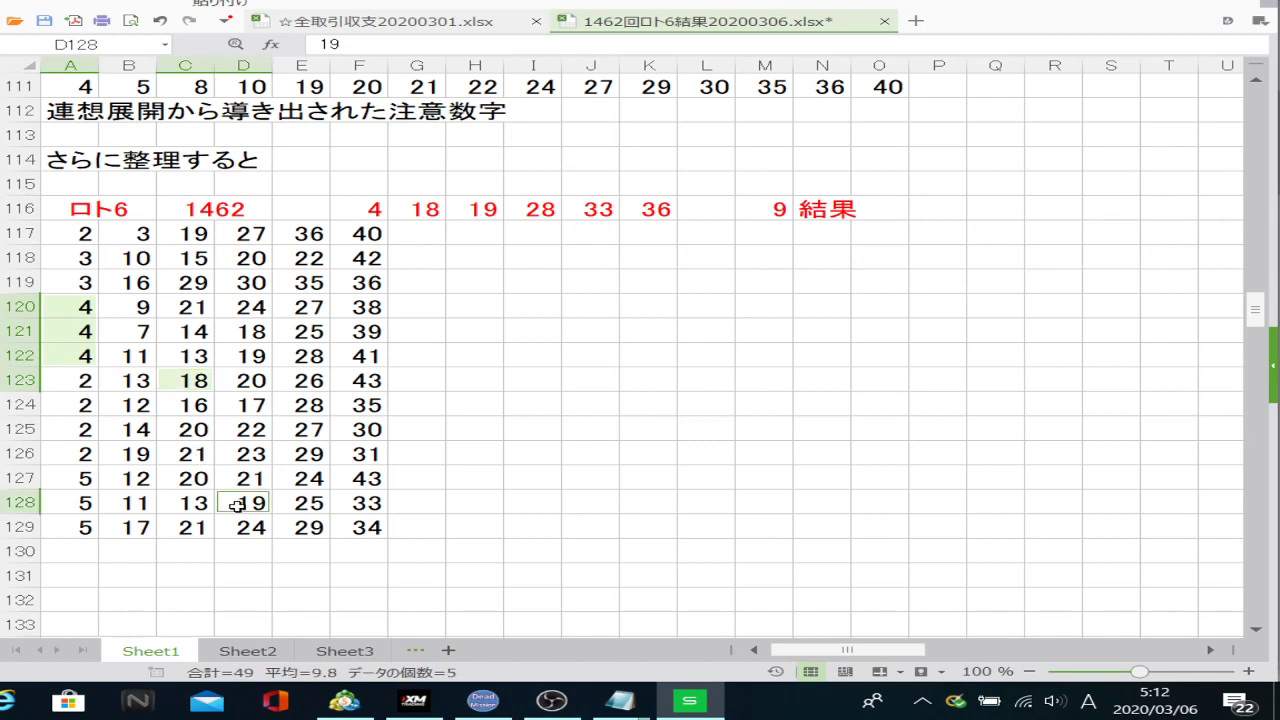
left_click(137, 452, "ctrl")
left_click(197, 234, "ctrl")
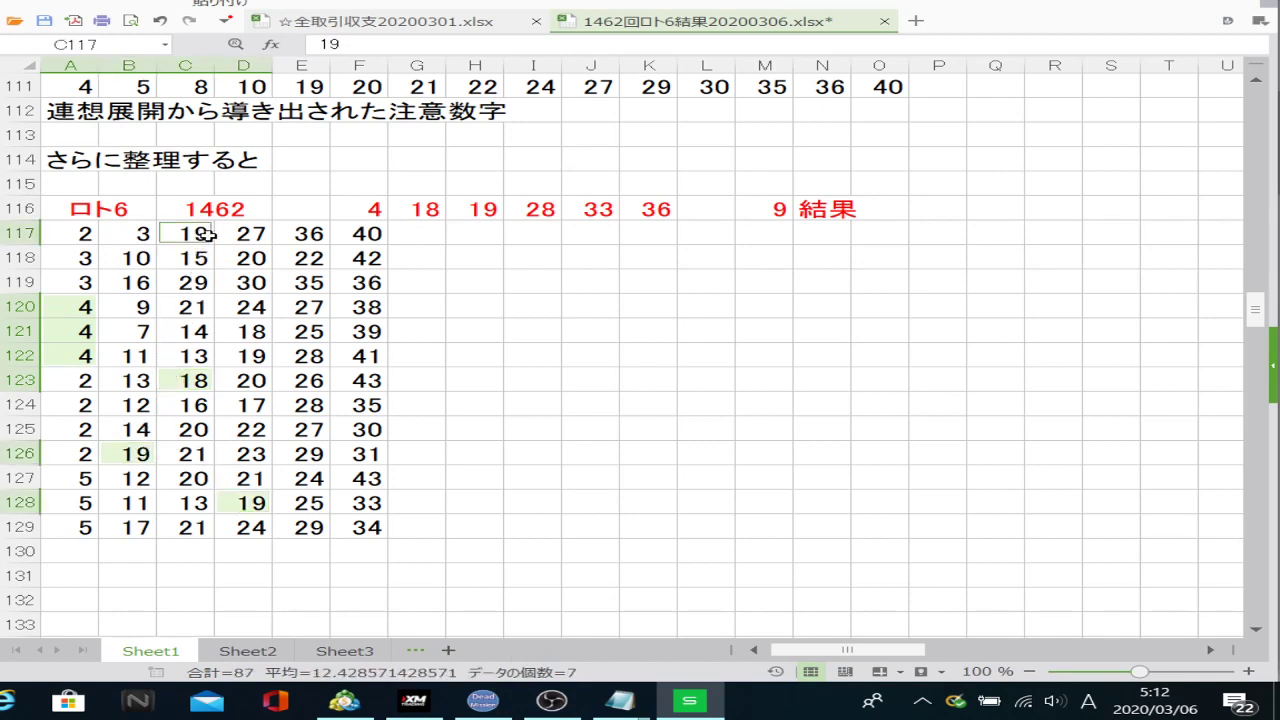
left_click(300, 378, "ctrl")
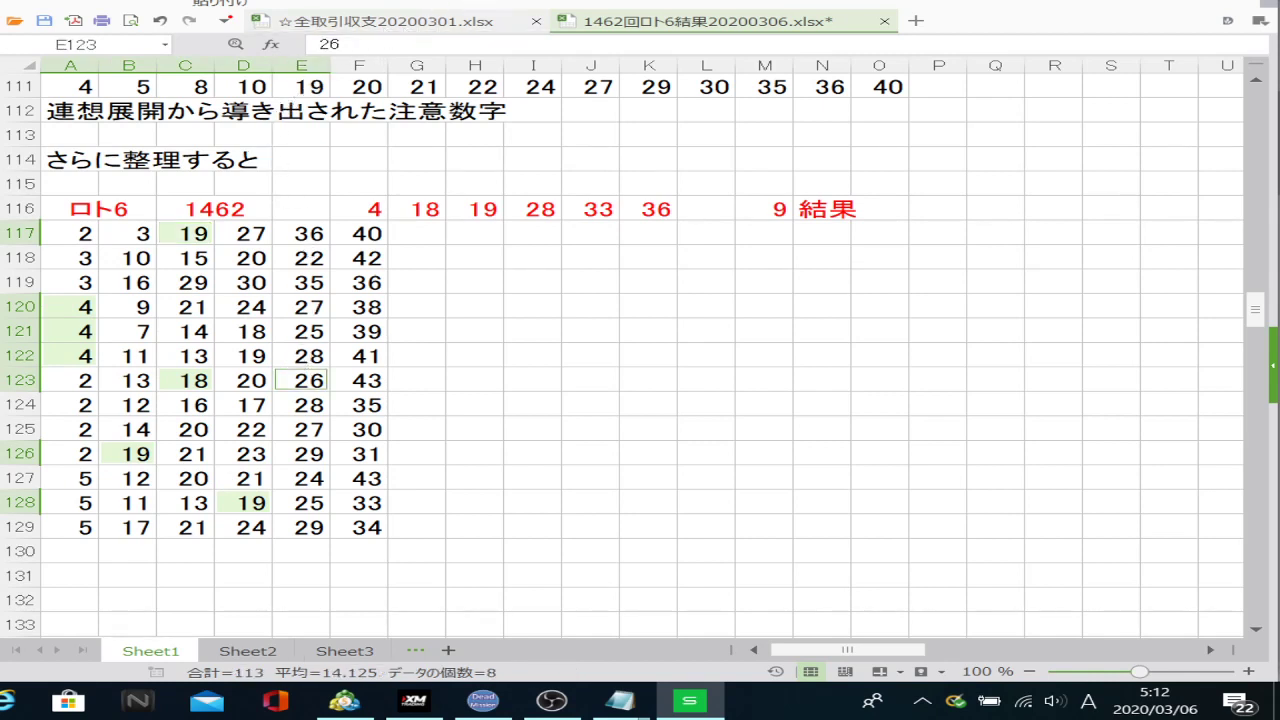
left_click(445, 8)
Remove the fill colour from the non-matching 26 in cell E123.
left_click(306, 379)
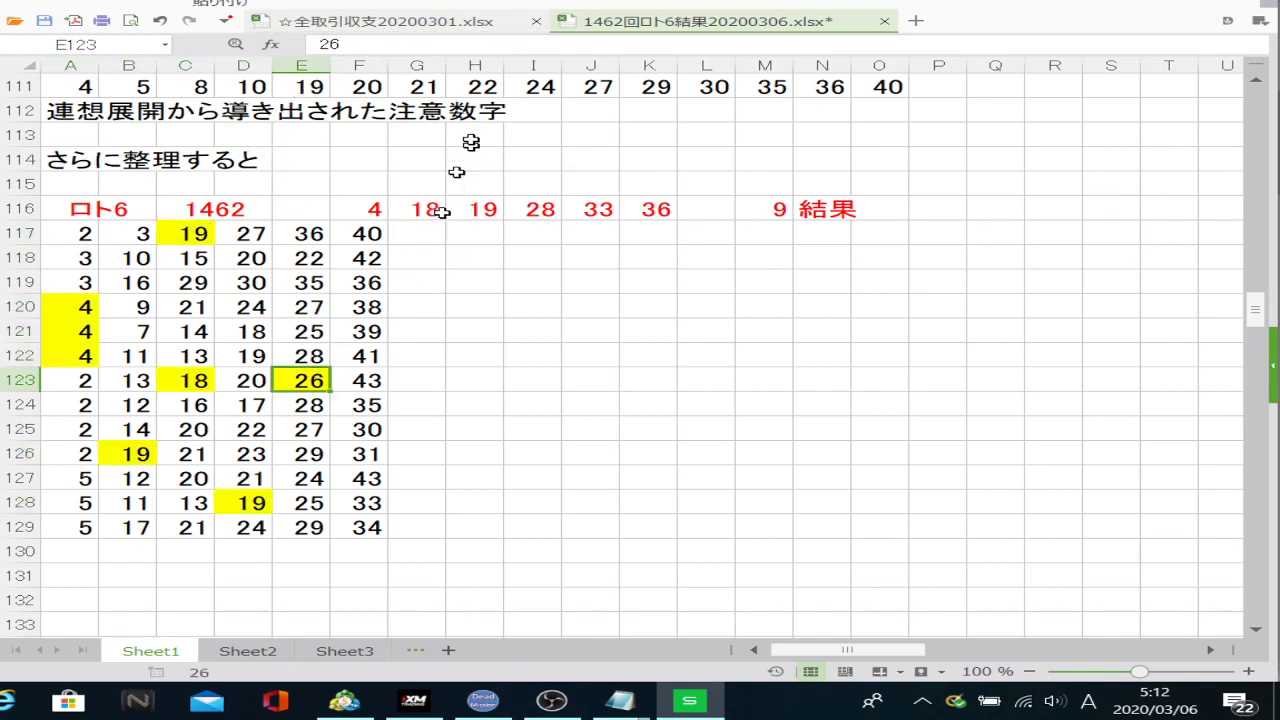
left_click(510, 3)
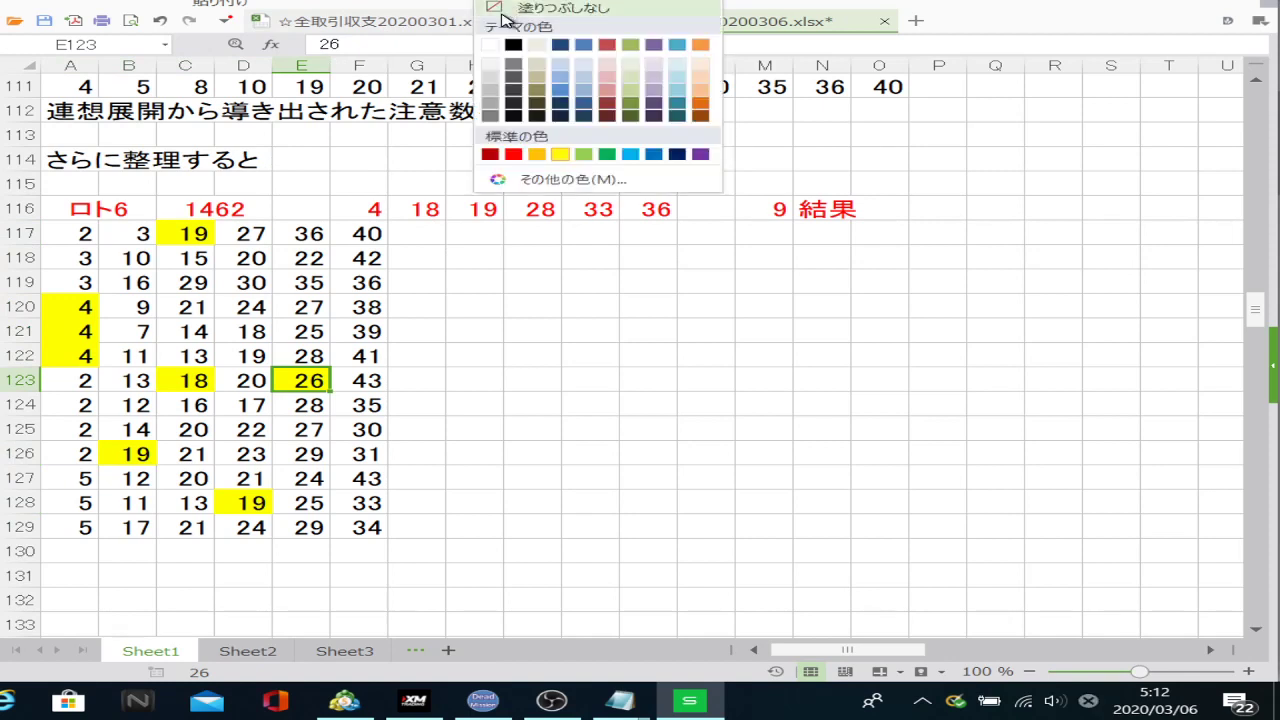
left_click(512, 10)
Fill the matching 28 in E122, 33 in F128 and 36 in F119 with yellow.
left_click(318, 353)
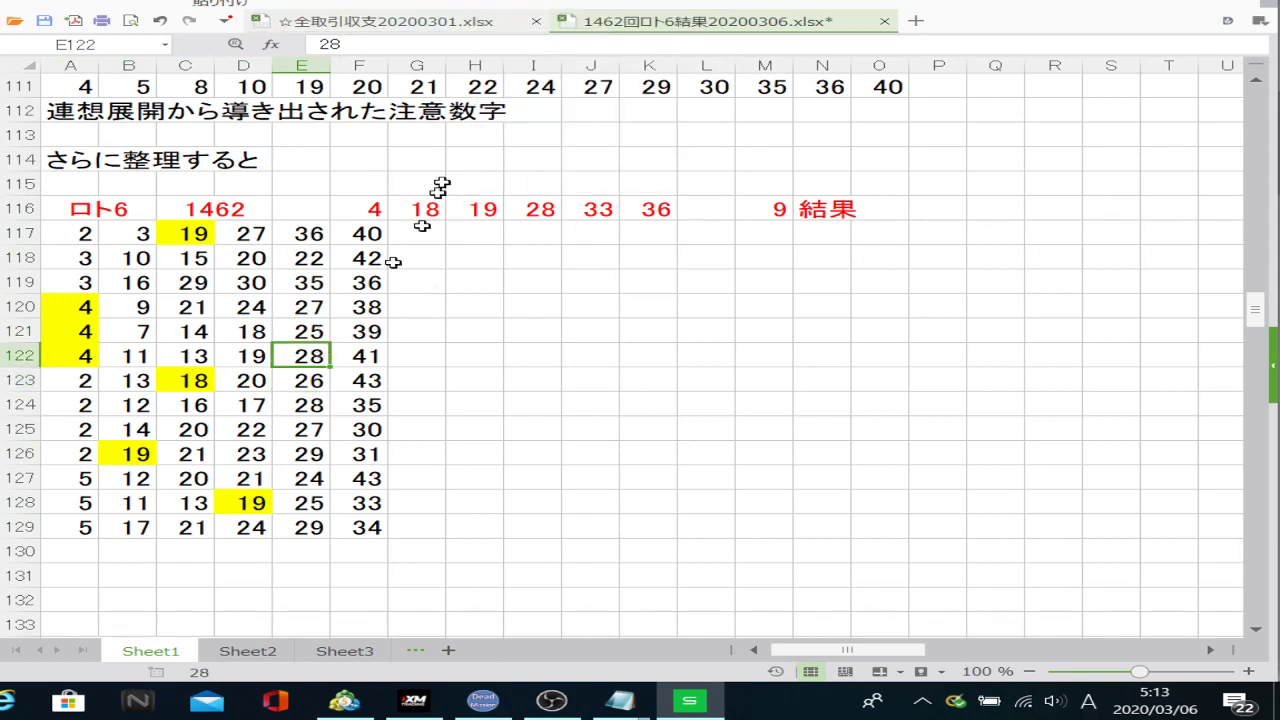
left_click(510, 3)
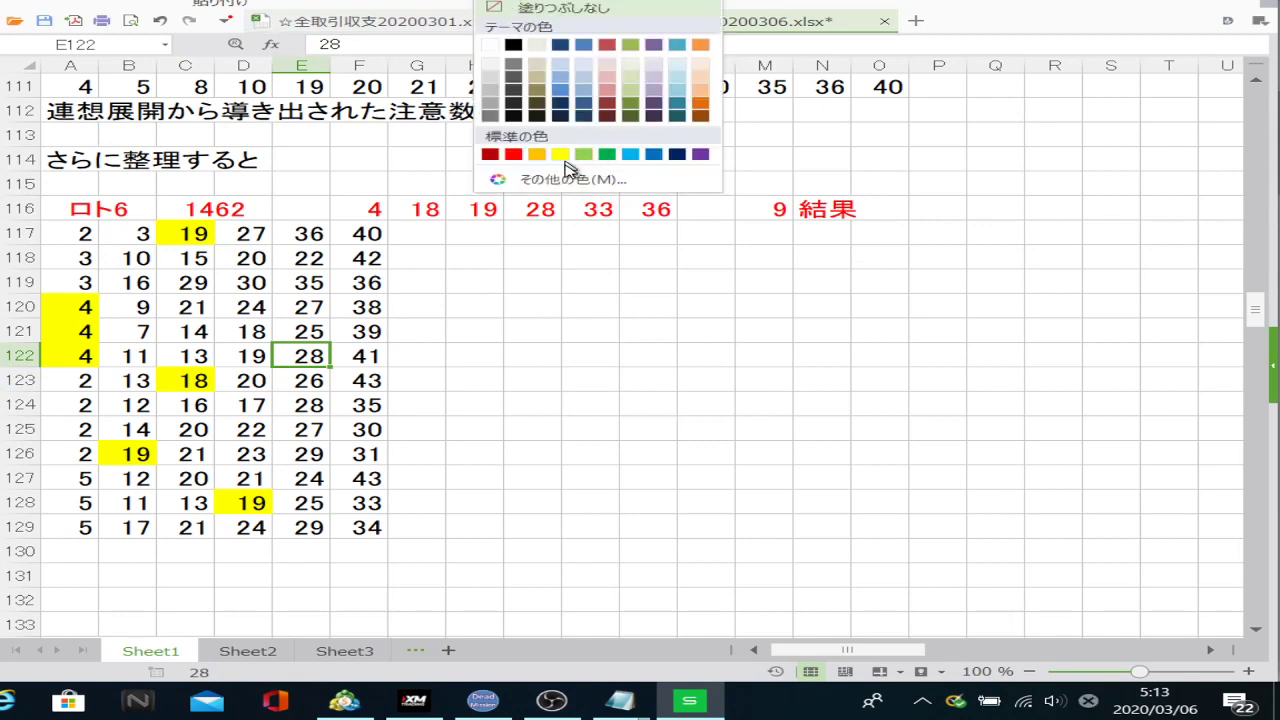
left_click(558, 154)
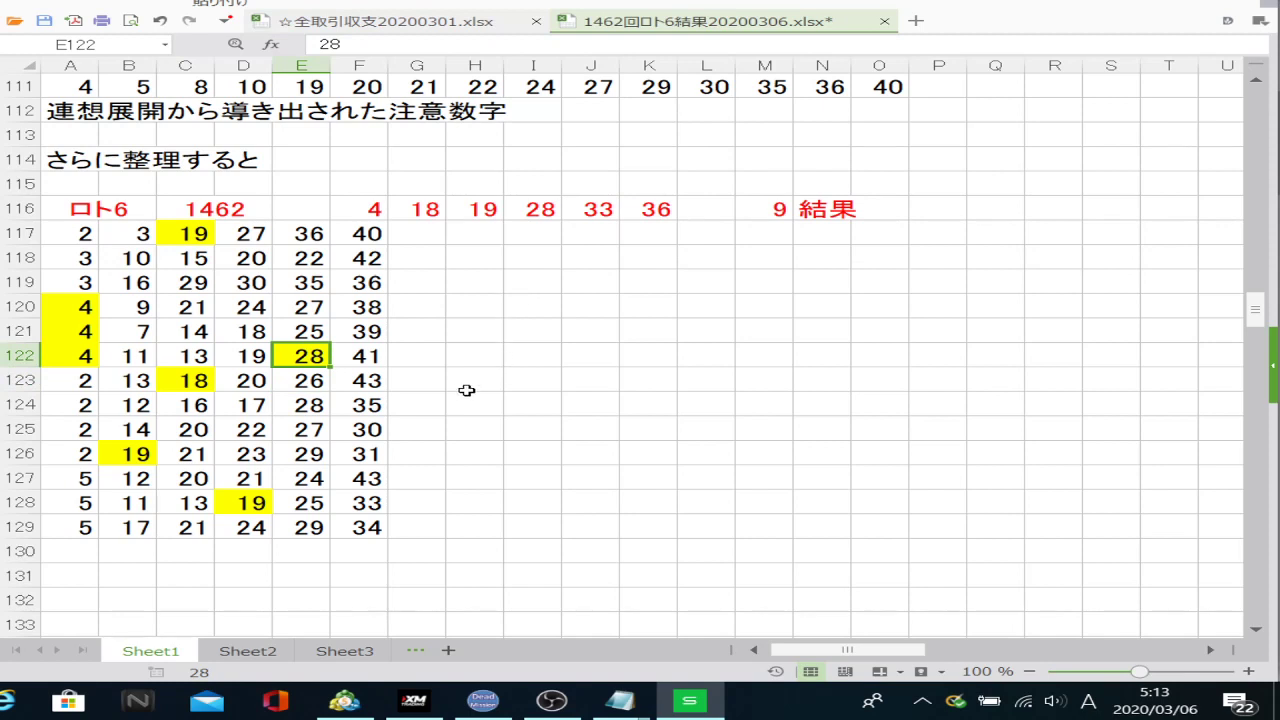
left_click(367, 506)
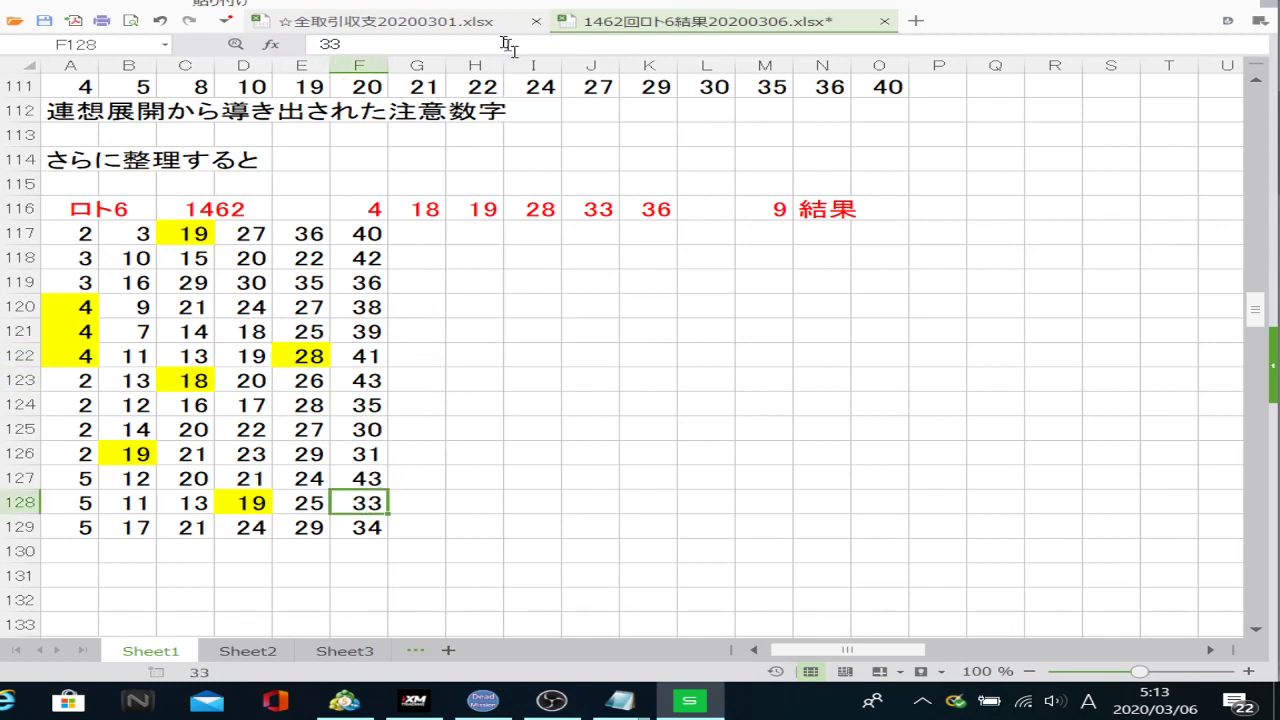
key("F4")
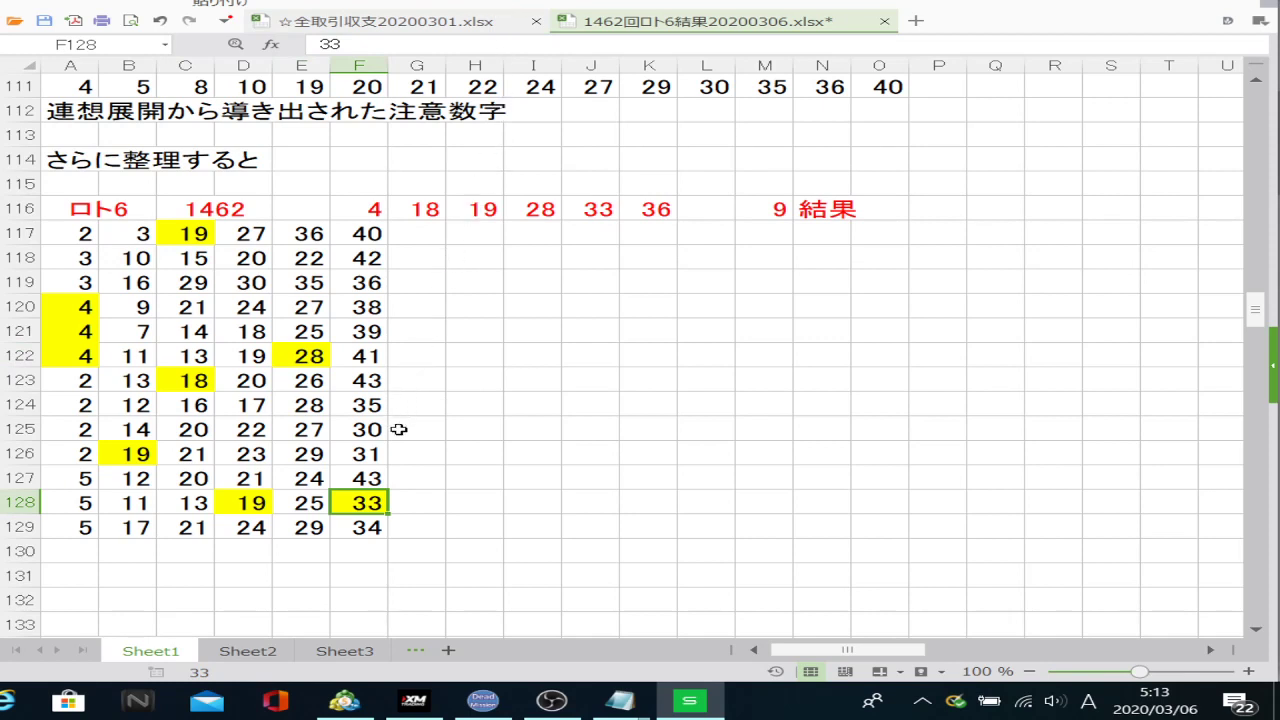
left_click(372, 285)
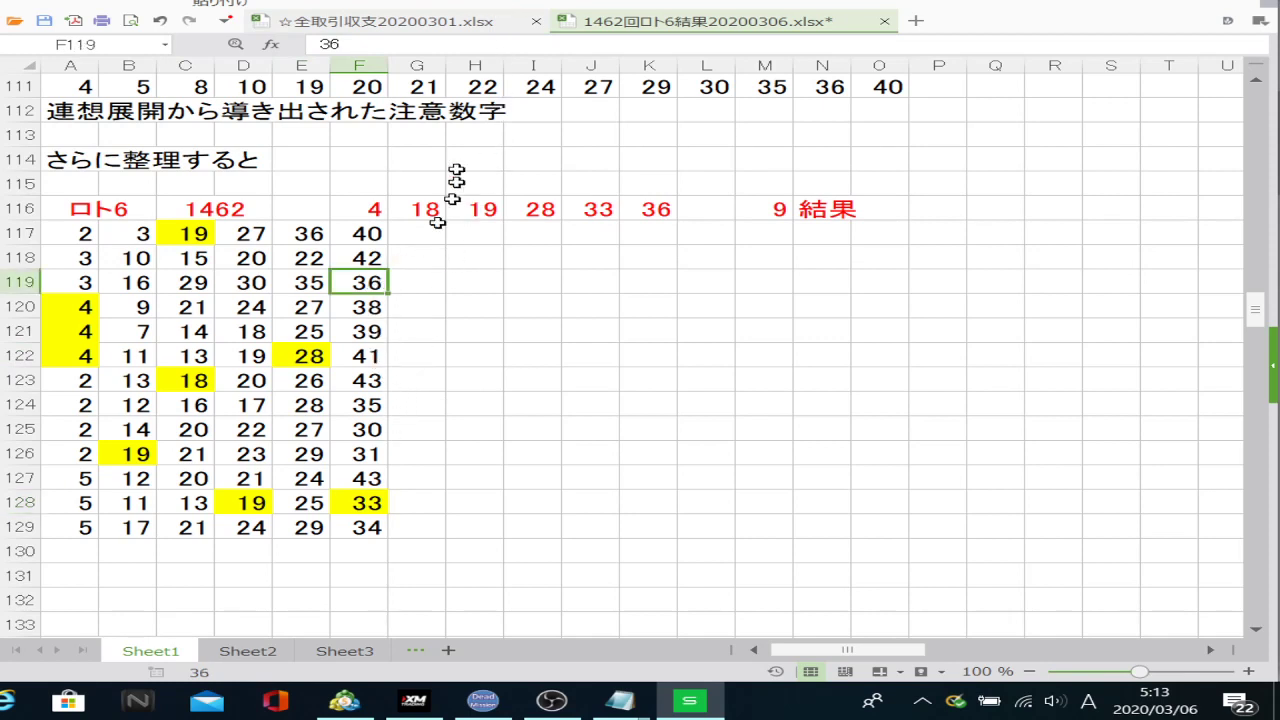
left_click(497, 2)
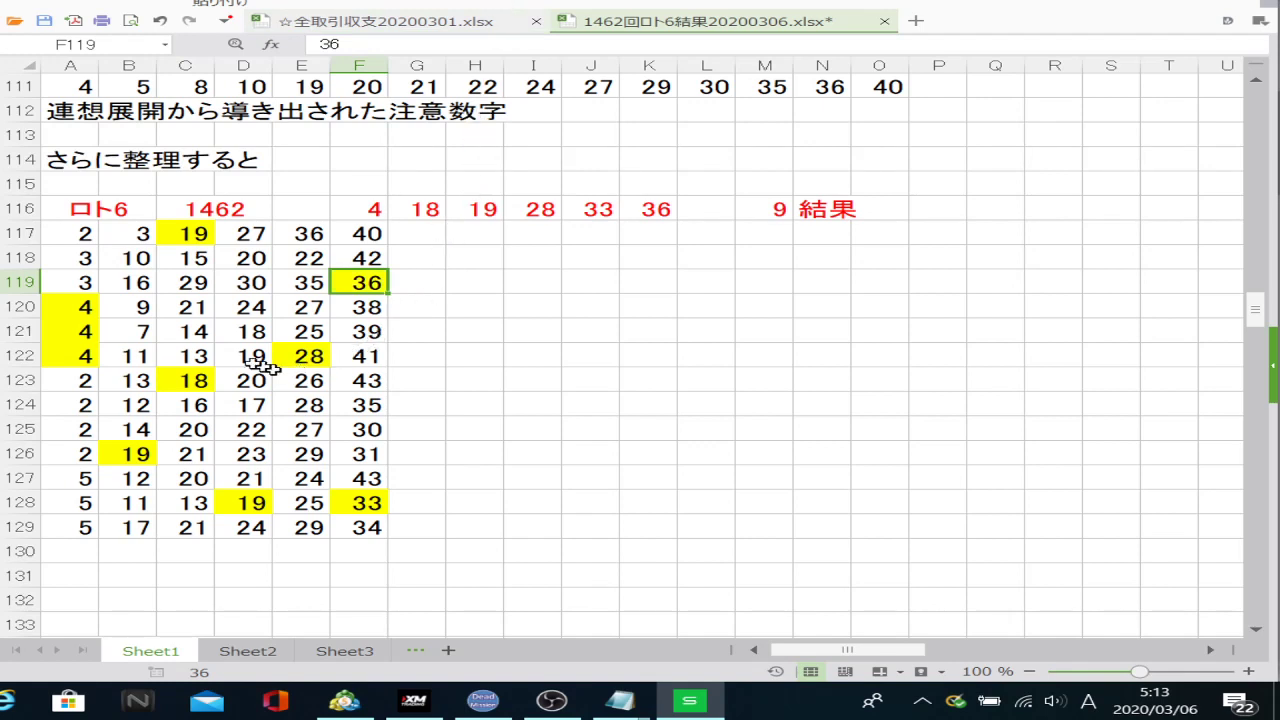
Fill the matching bonus number 9 in cell B120 with the lightest orange theme colour.
left_click(142, 315)
left_click(510, 4)
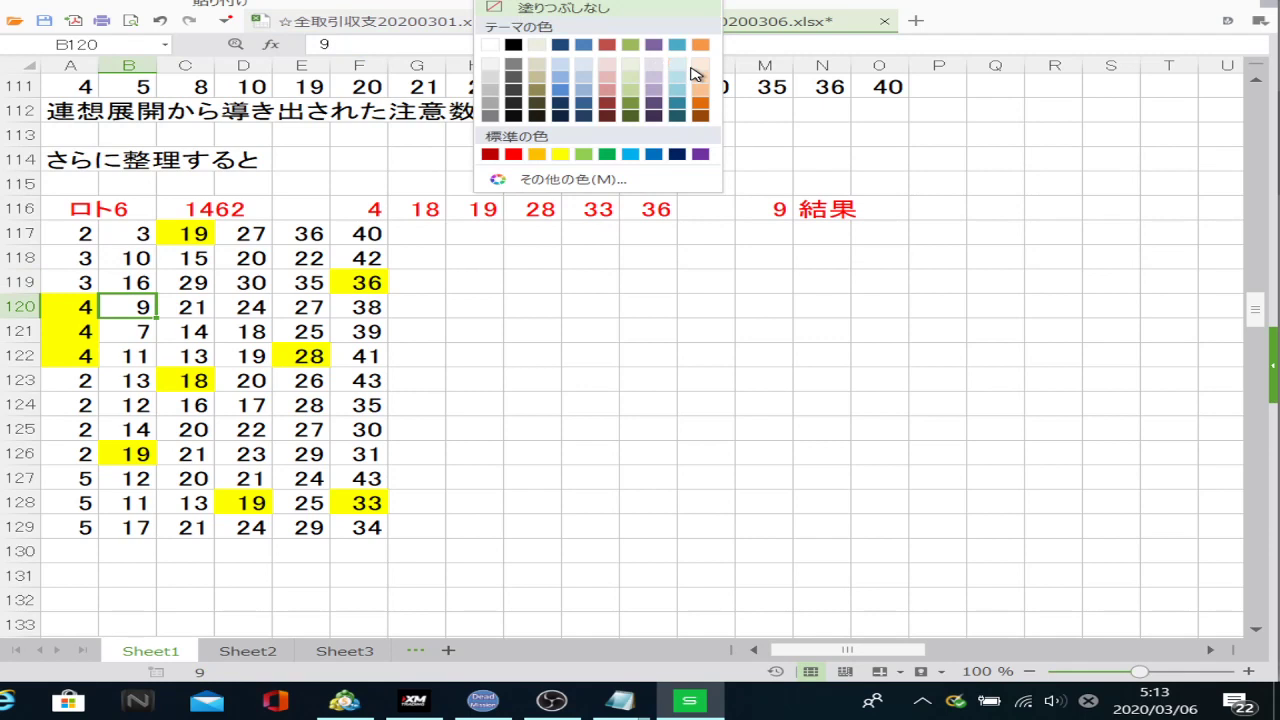
left_click(701, 68)
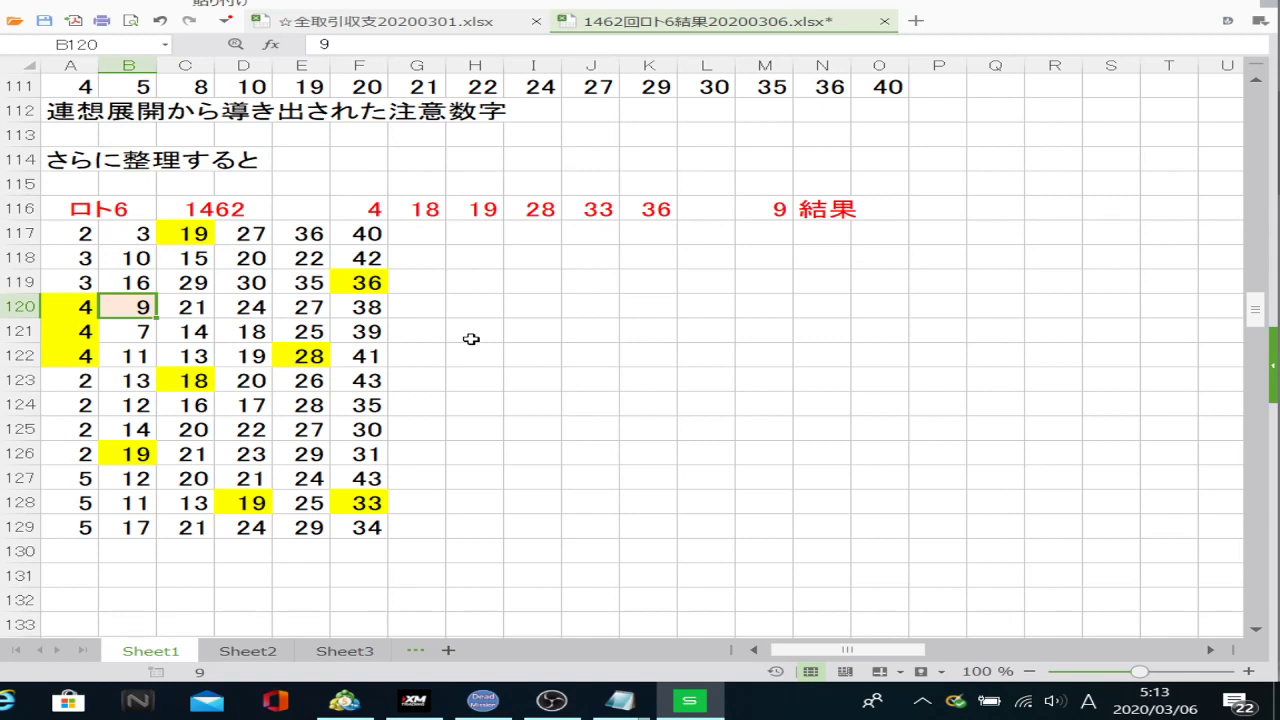
Fill the matching 18 in D121, 28 in E124 and 36 in E117 with yellow.
left_click(255, 335)
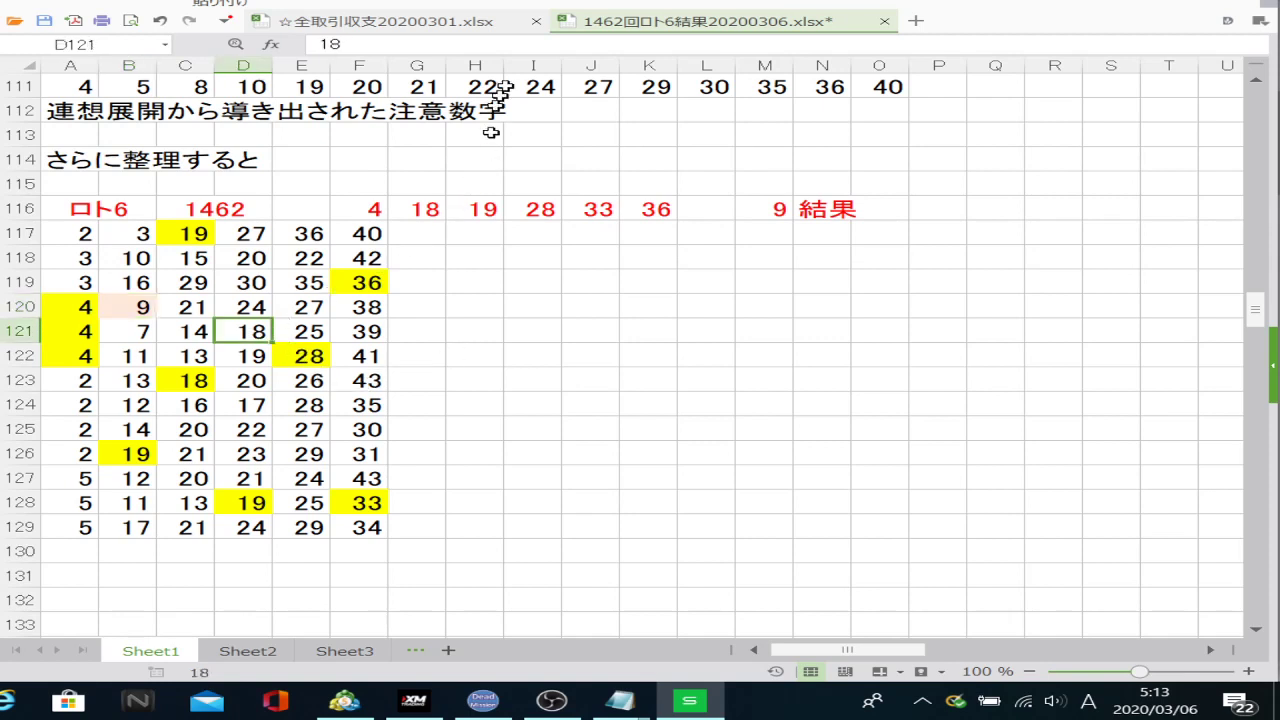
left_click(515, 3)
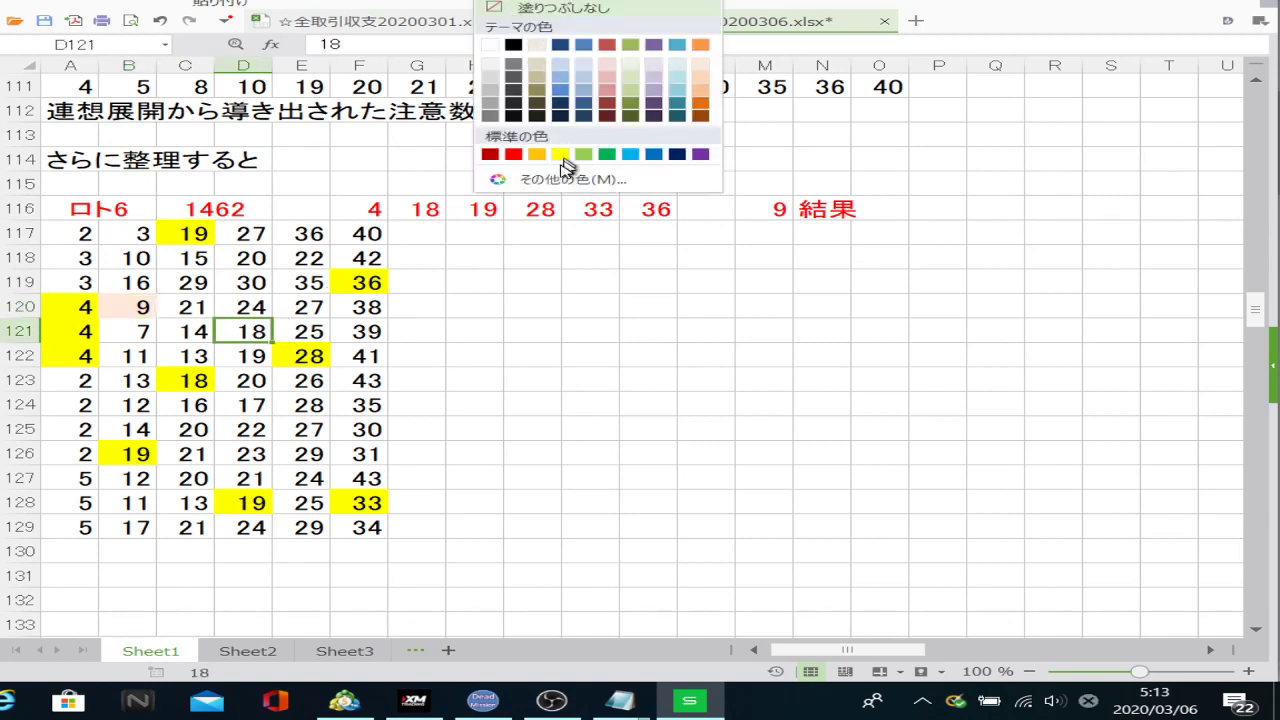
left_click(560, 154)
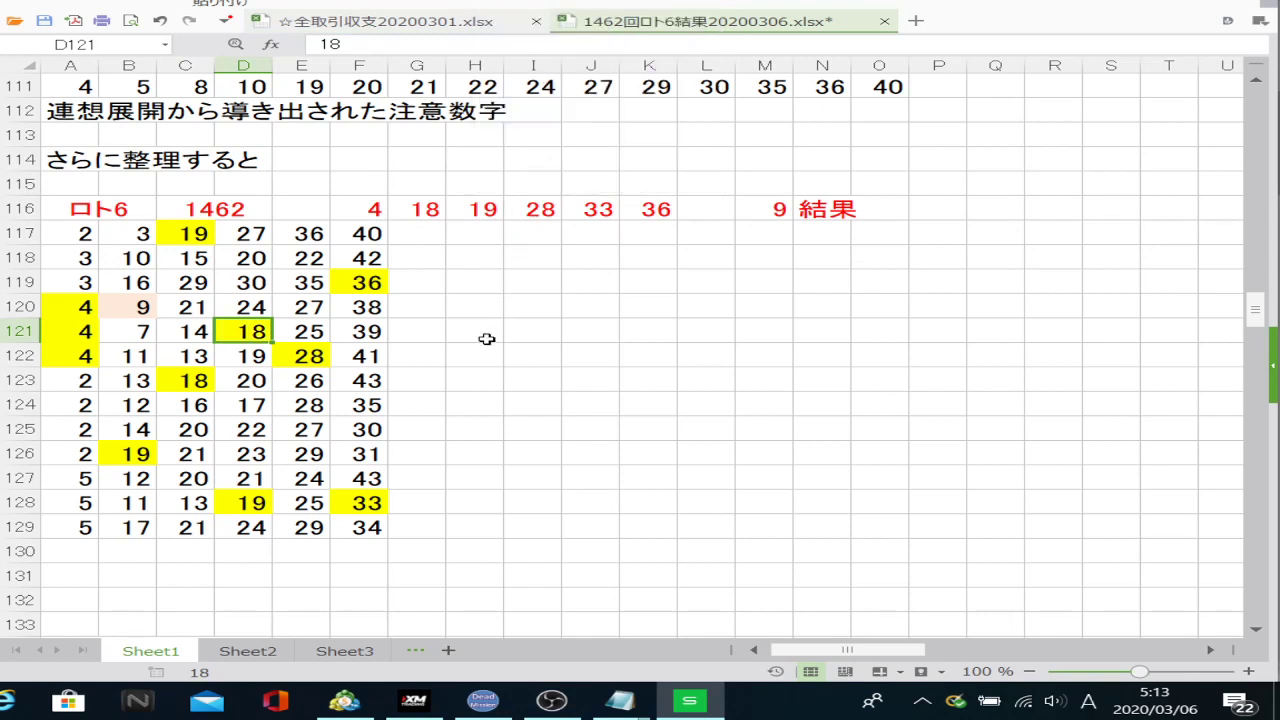
left_click(306, 404)
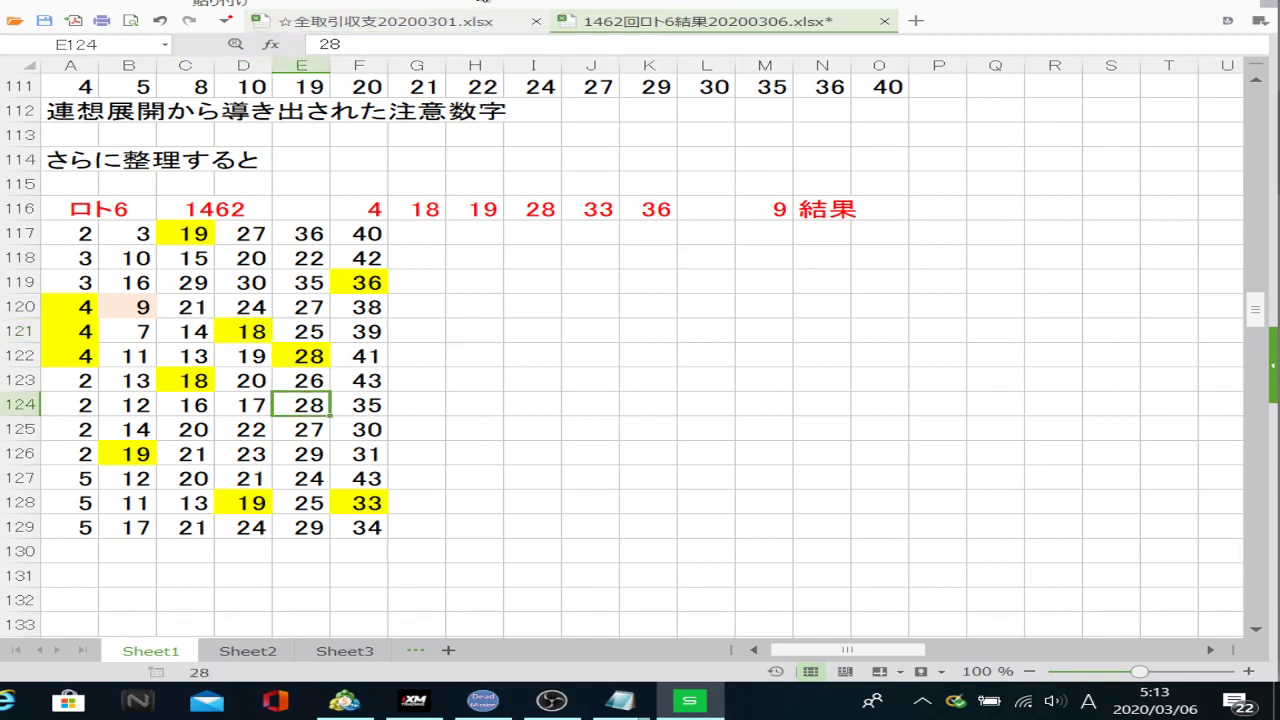
left_click(477, 2)
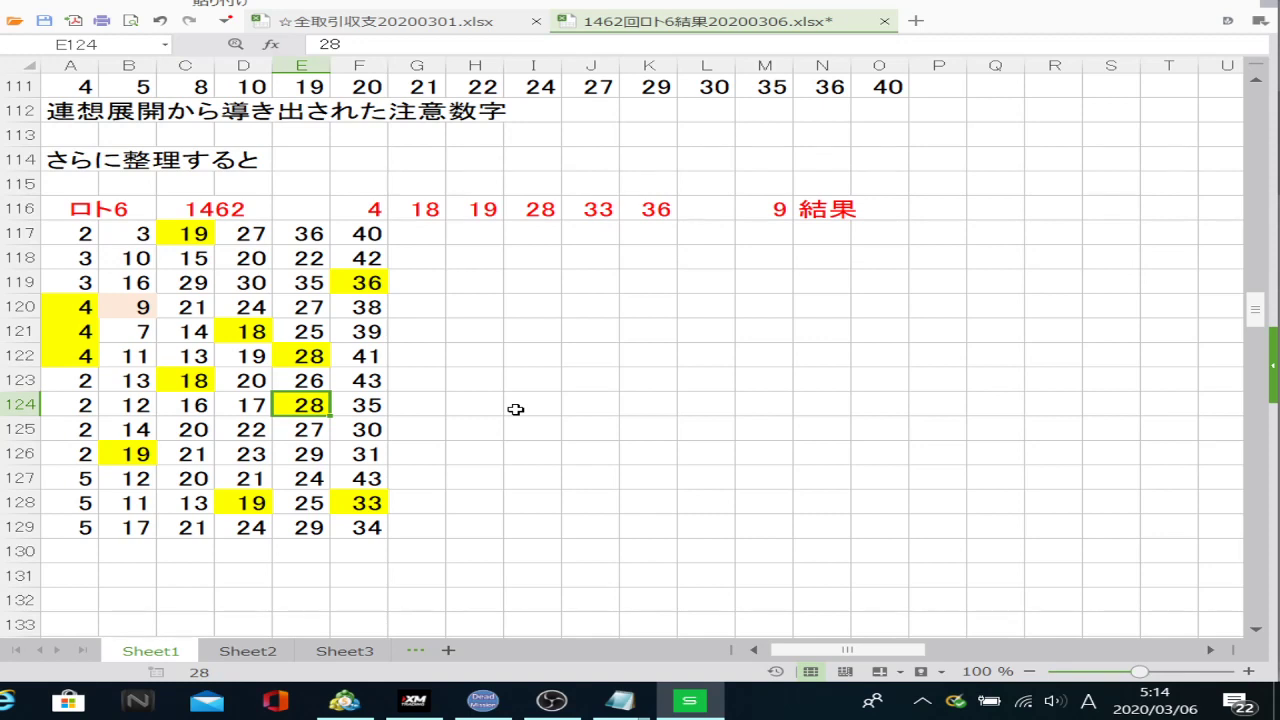
left_click(308, 234)
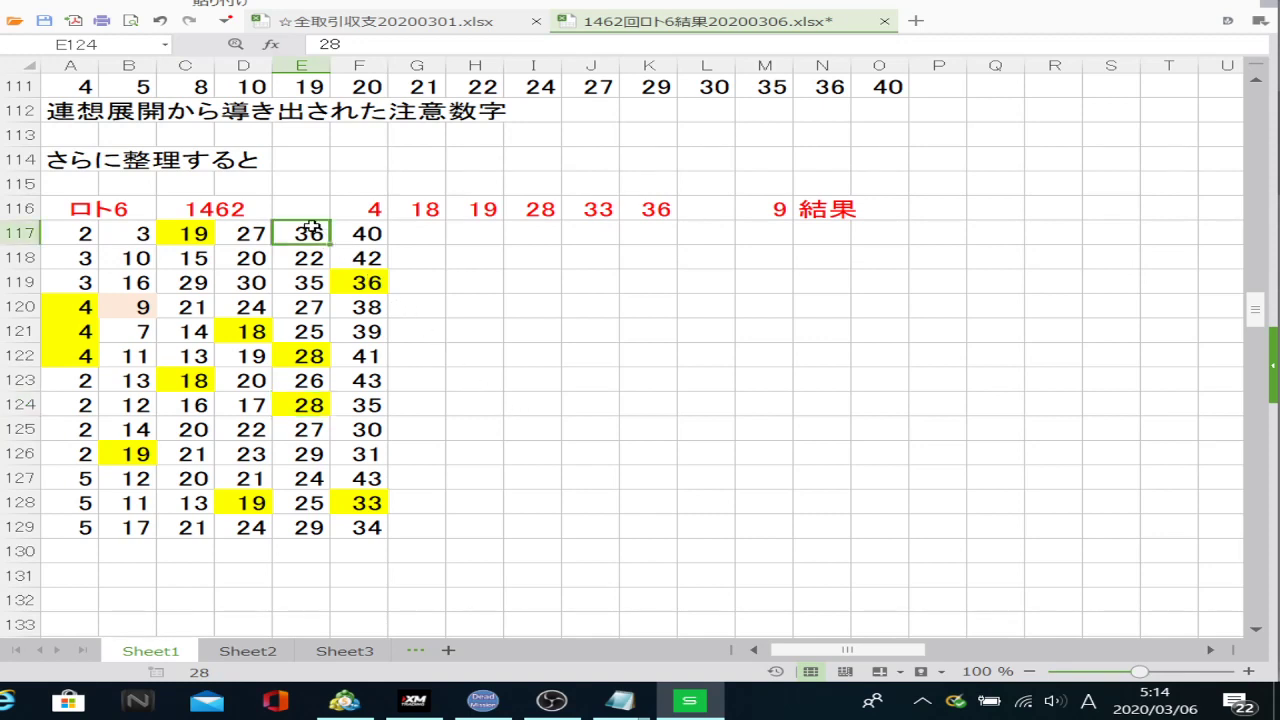
left_click(505, 8)
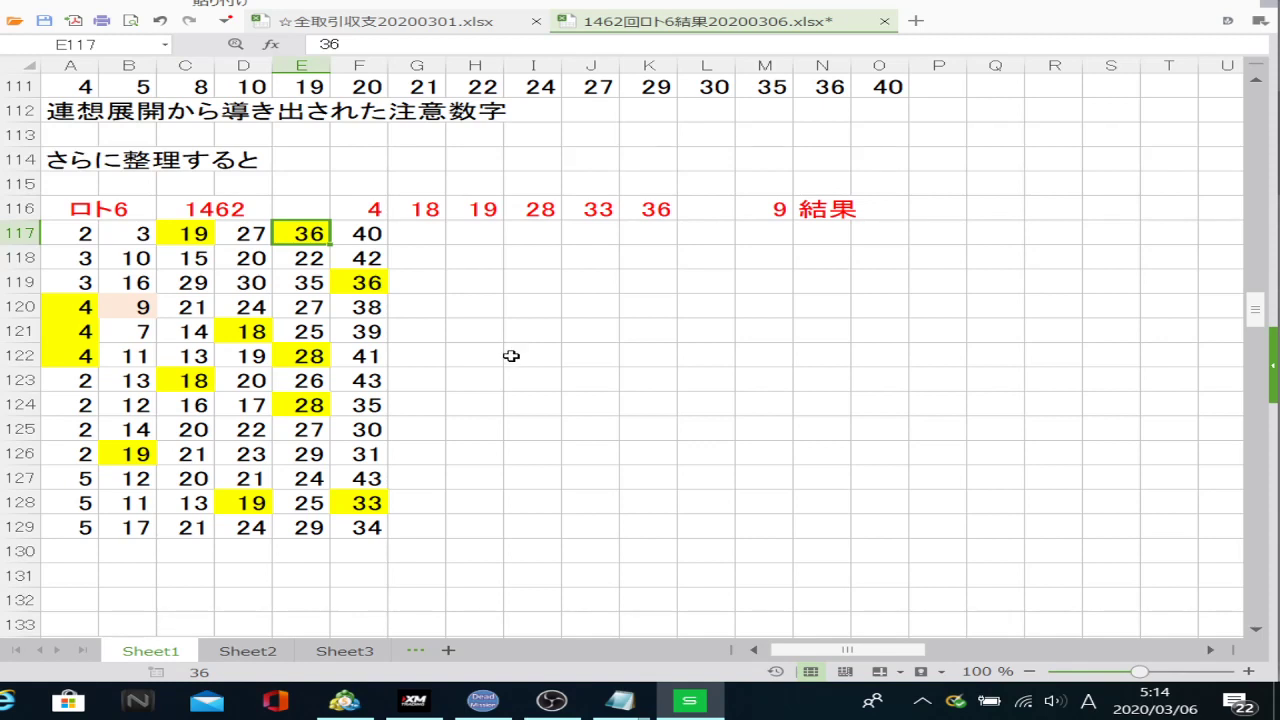
Deselect the coloured cells by selecting empty cell I124 and save the workbook.
left_click(515, 409)
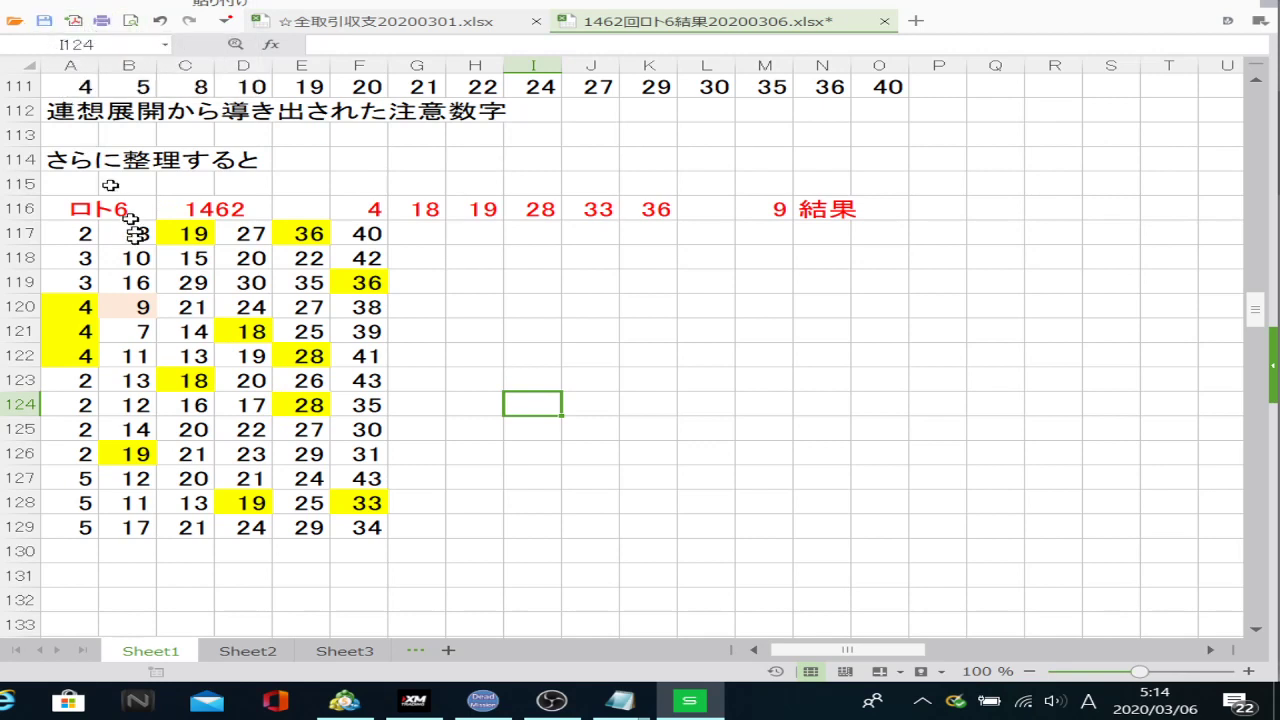
left_click(46, 21)
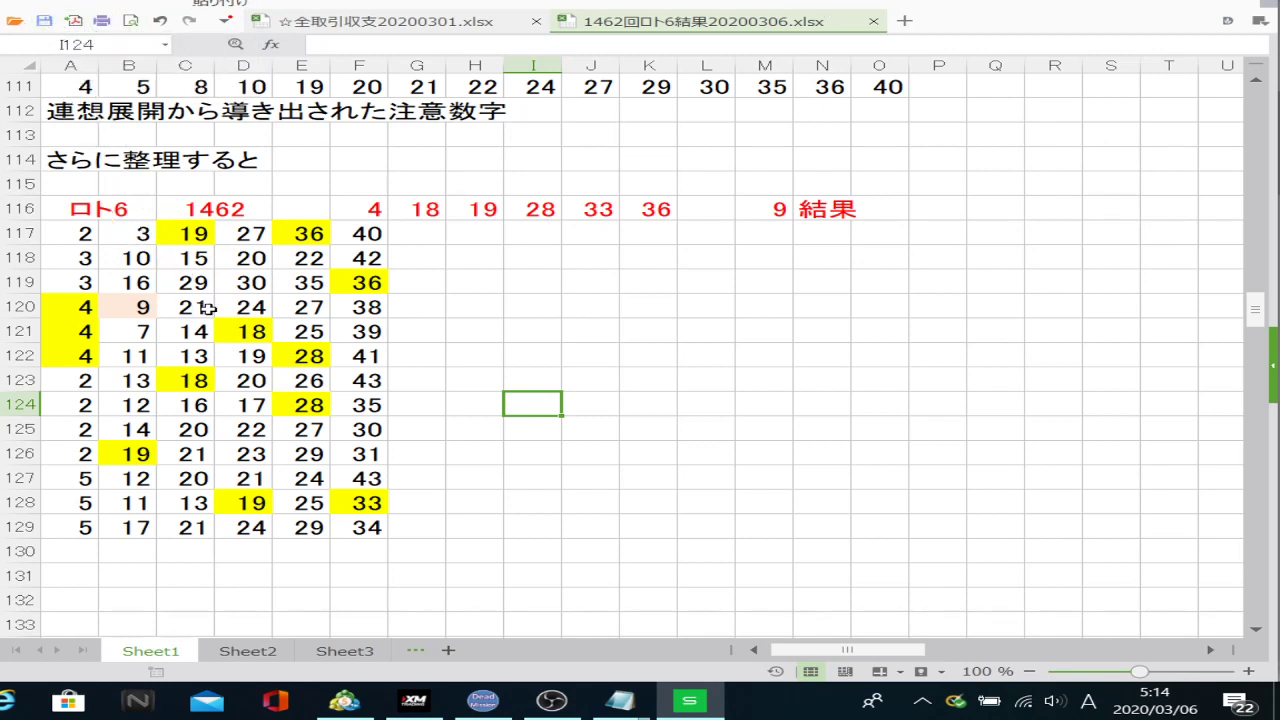